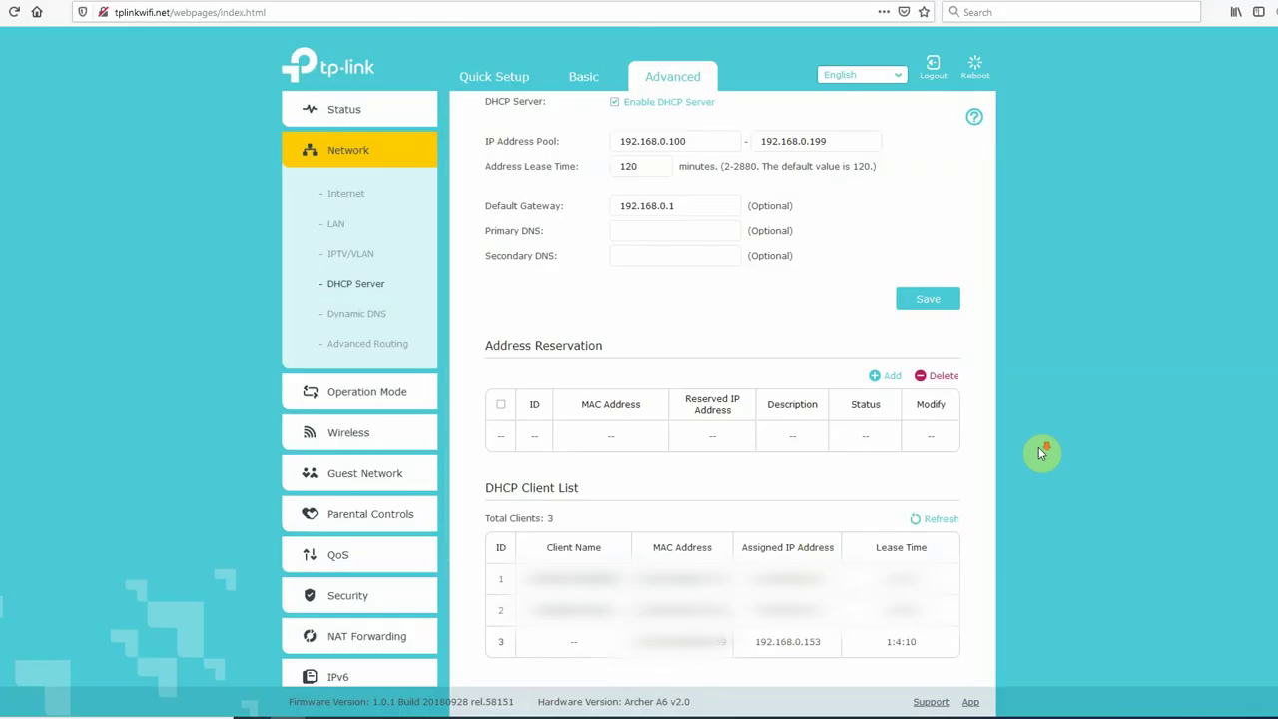
- Copy the IP address 192.168.0.153 from the router's DHCP client list and open it in Internet Explorer
left_click_drag(754, 642, 820, 642)
key("ctrl+c")
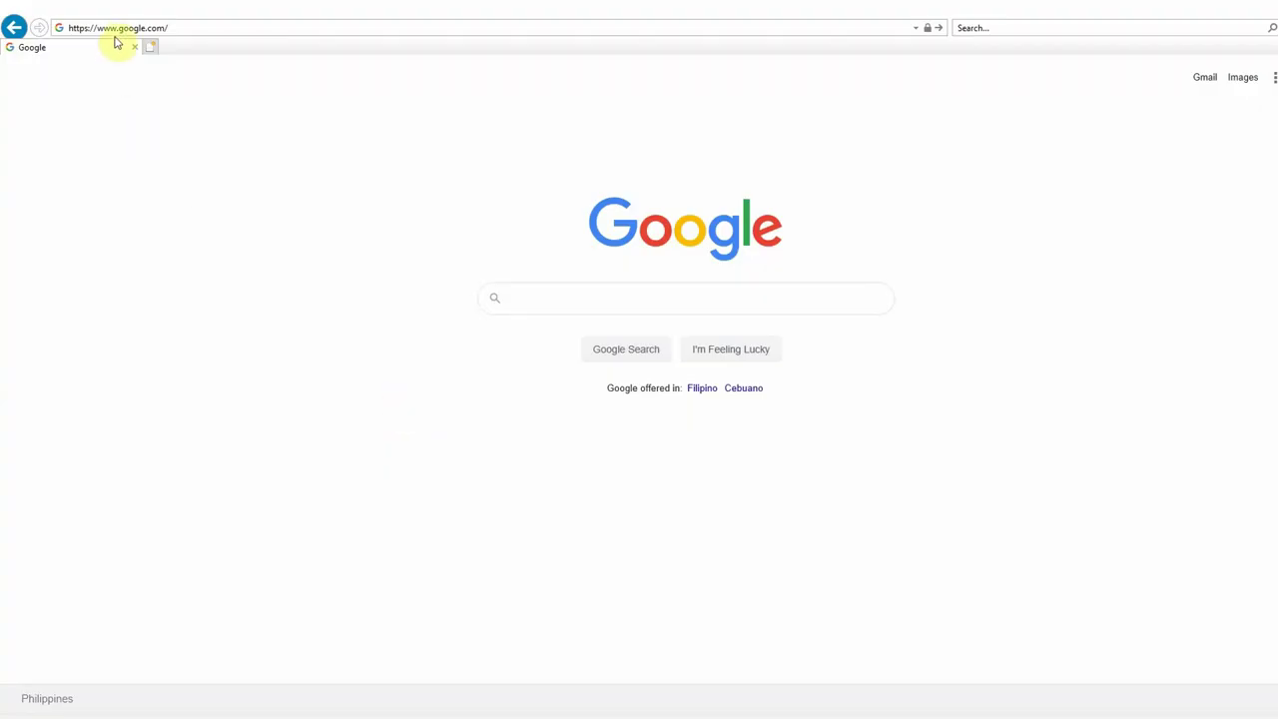
left_click(117, 30)
right_click(121, 32)
left_click(154, 90)
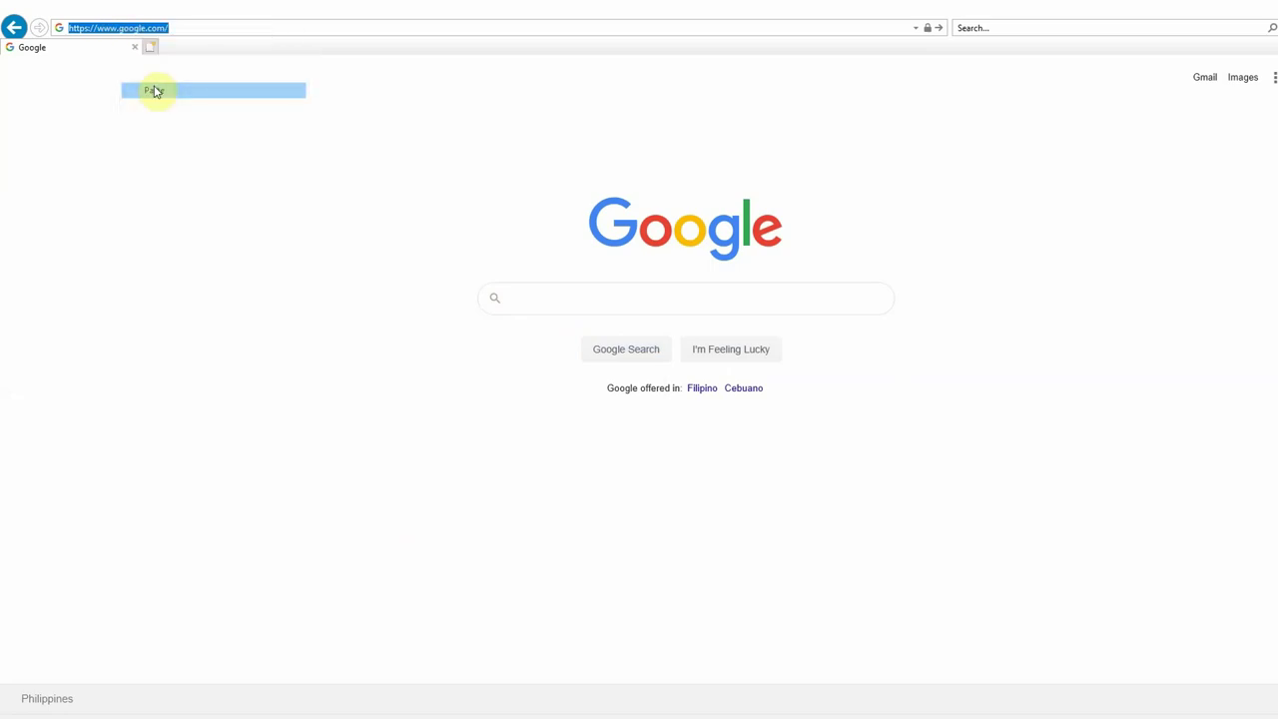
left_click(938, 28)
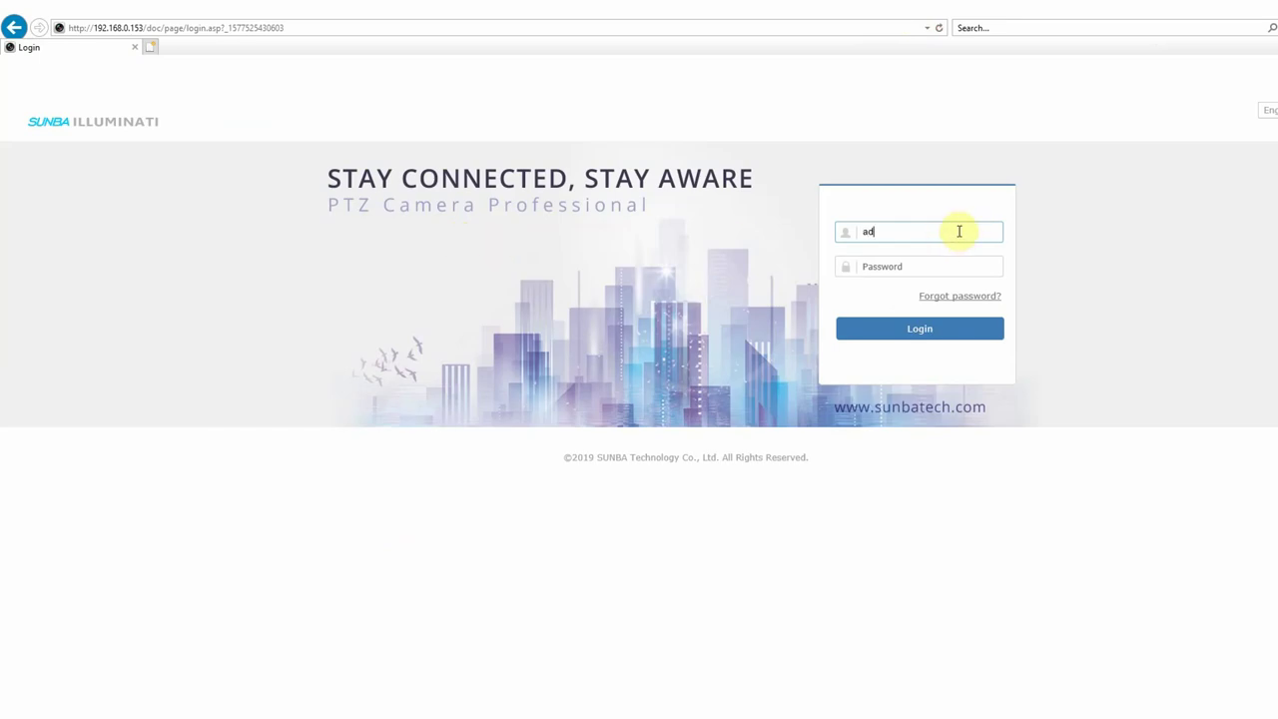
- Log in to the camera's web interface as admin, entering the account password
left_click(959, 231)
type("admin")
left_click(948, 267)
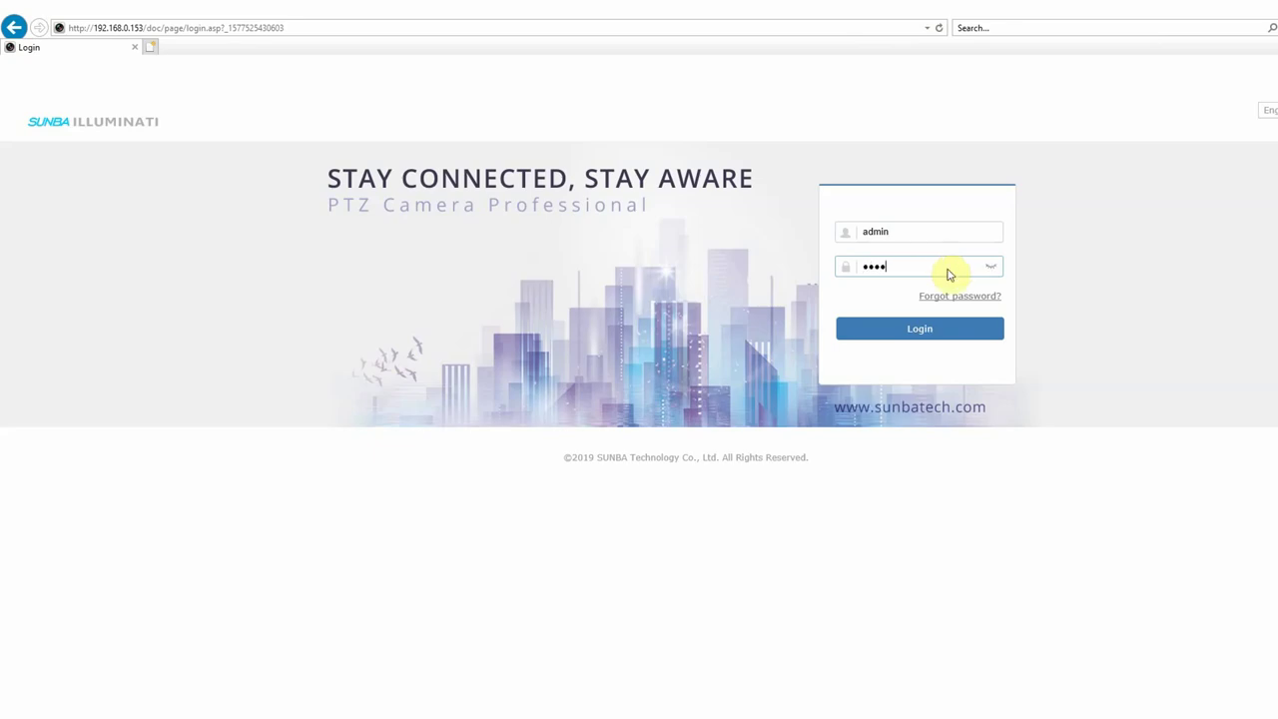
type("1")
left_click(911, 331)
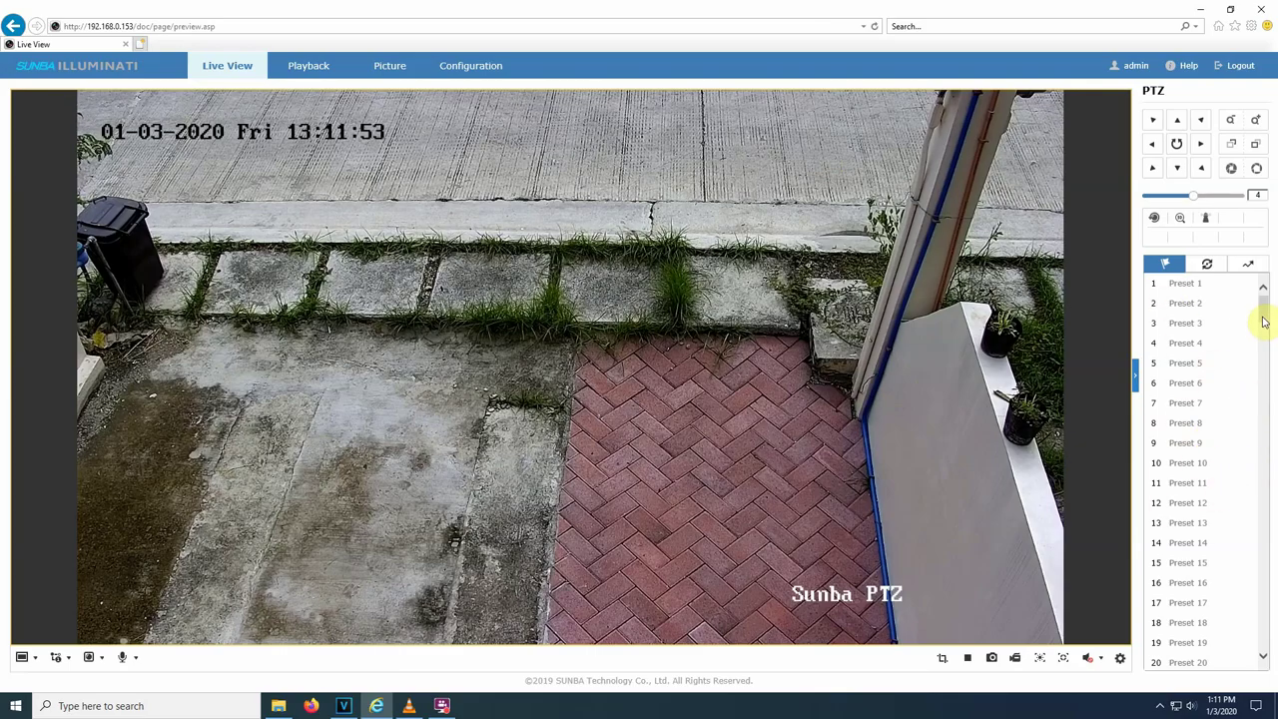
- Browse the PTZ preset list down to the special-function presets 92 to 103, such as the factory reset entry
left_click_drag(1263, 316, 1258, 433)
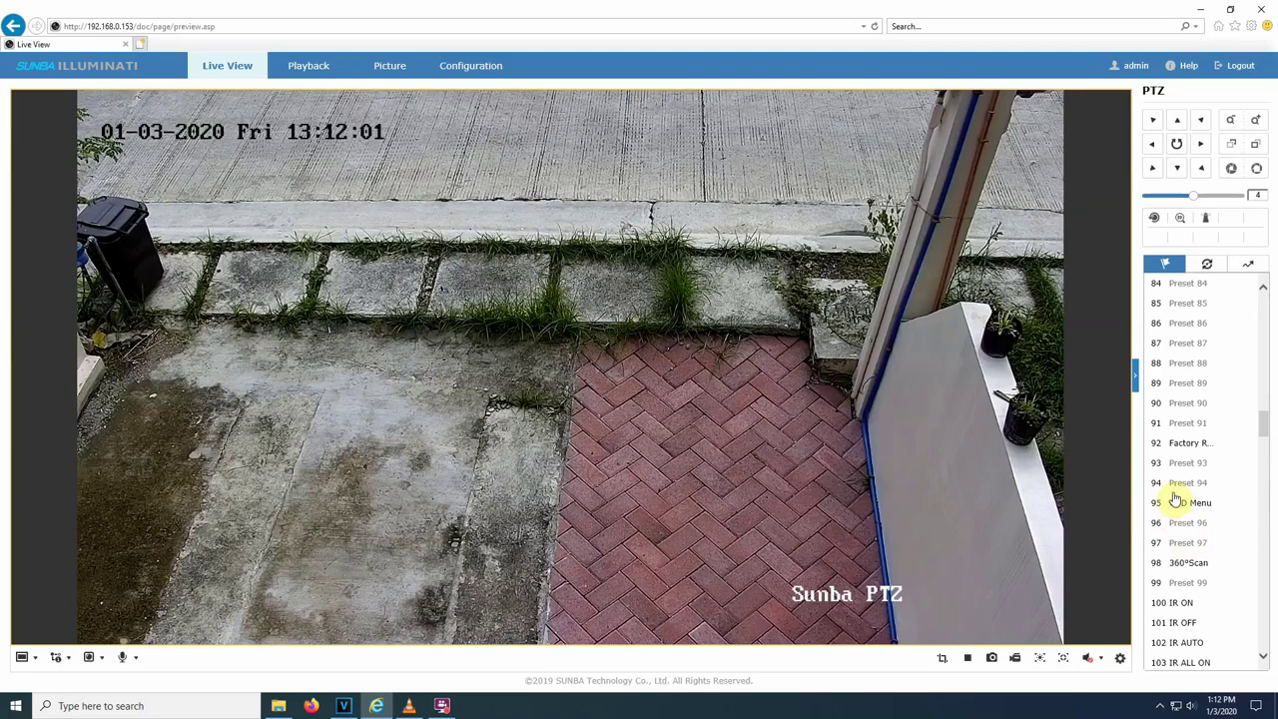
left_click(1210, 449)
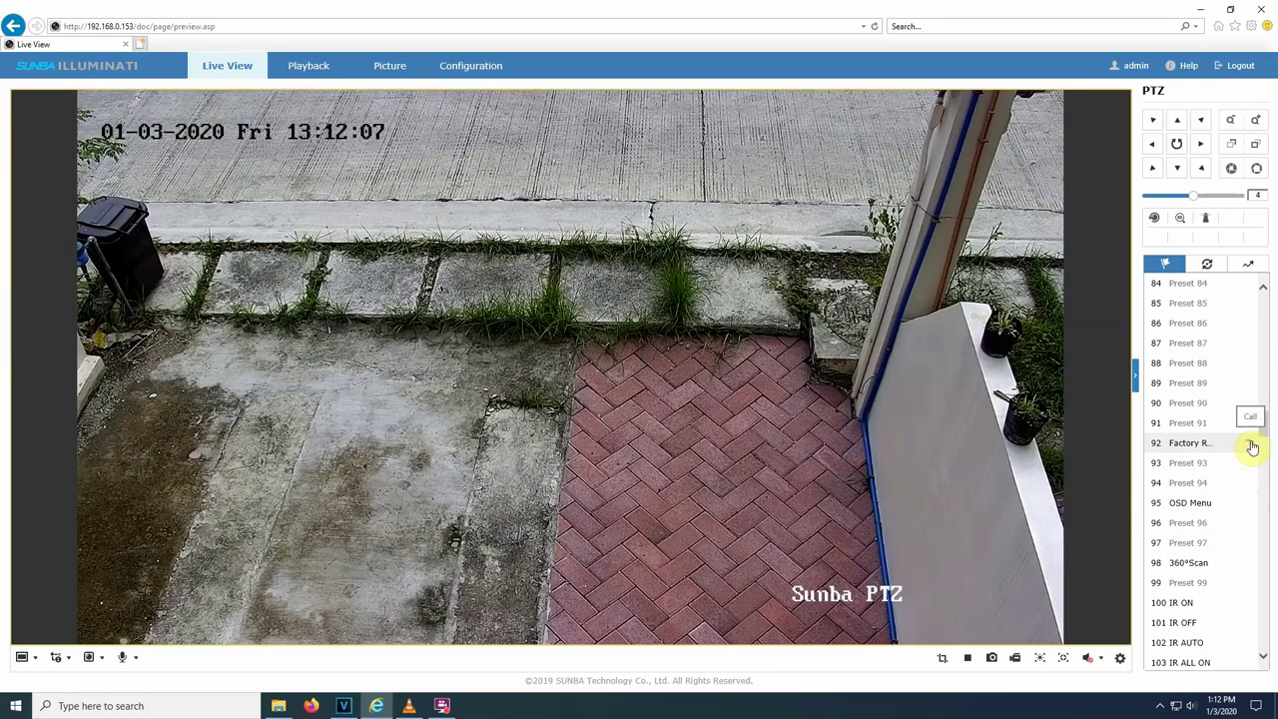
left_click(1251, 447)
- Save the current camera view as preset 51, Line Crossing, and call that preset to start line cross tracking
left_click_drag(1266, 432, 1264, 366)
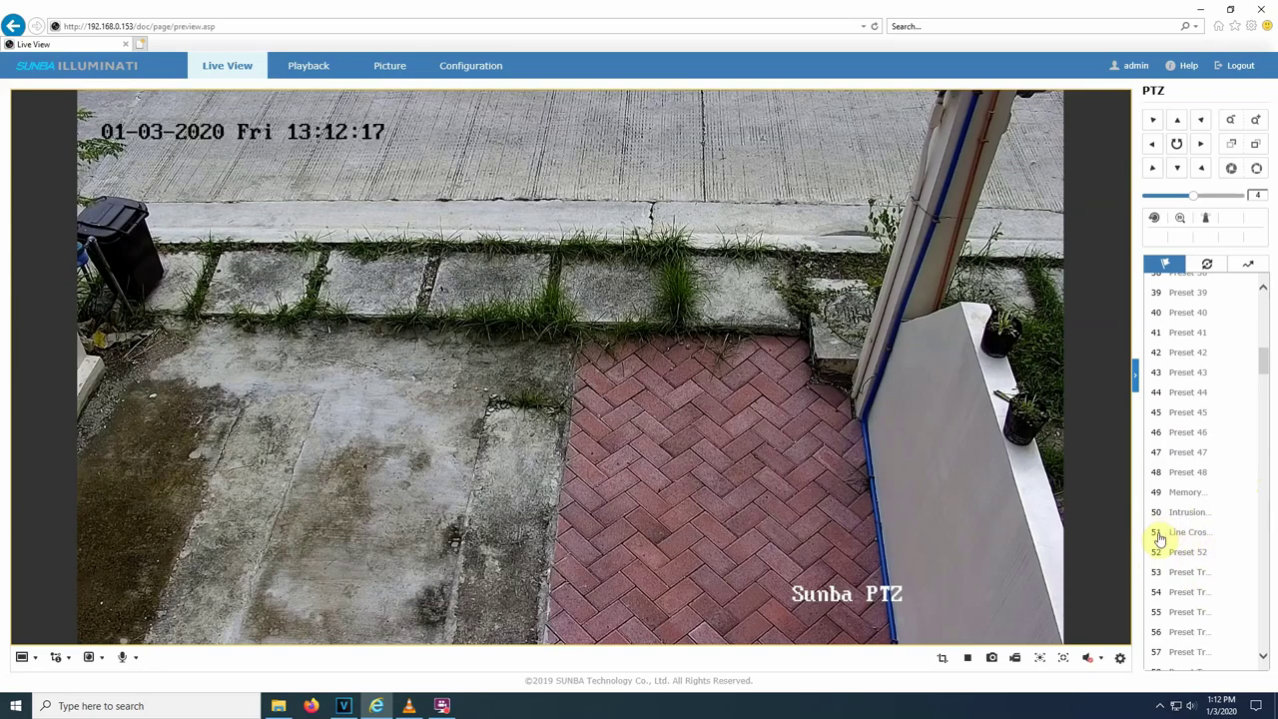
mouse_move(1186, 533)
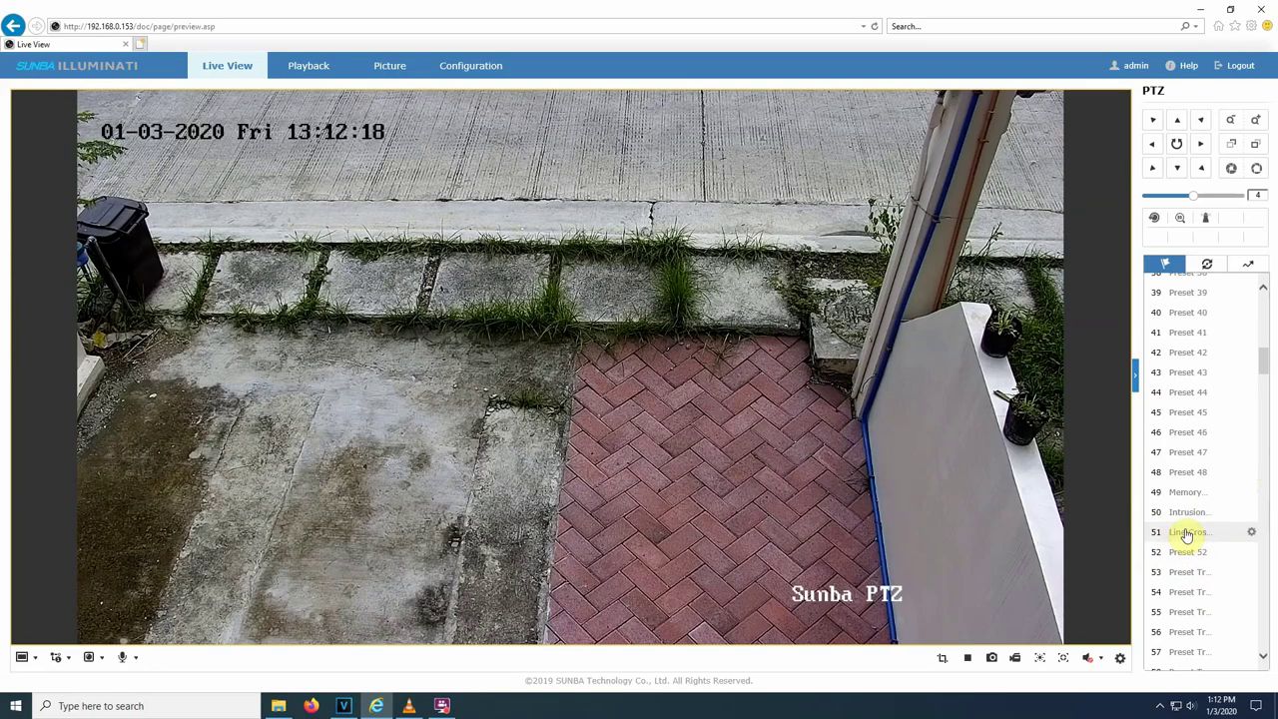
left_click(1254, 537)
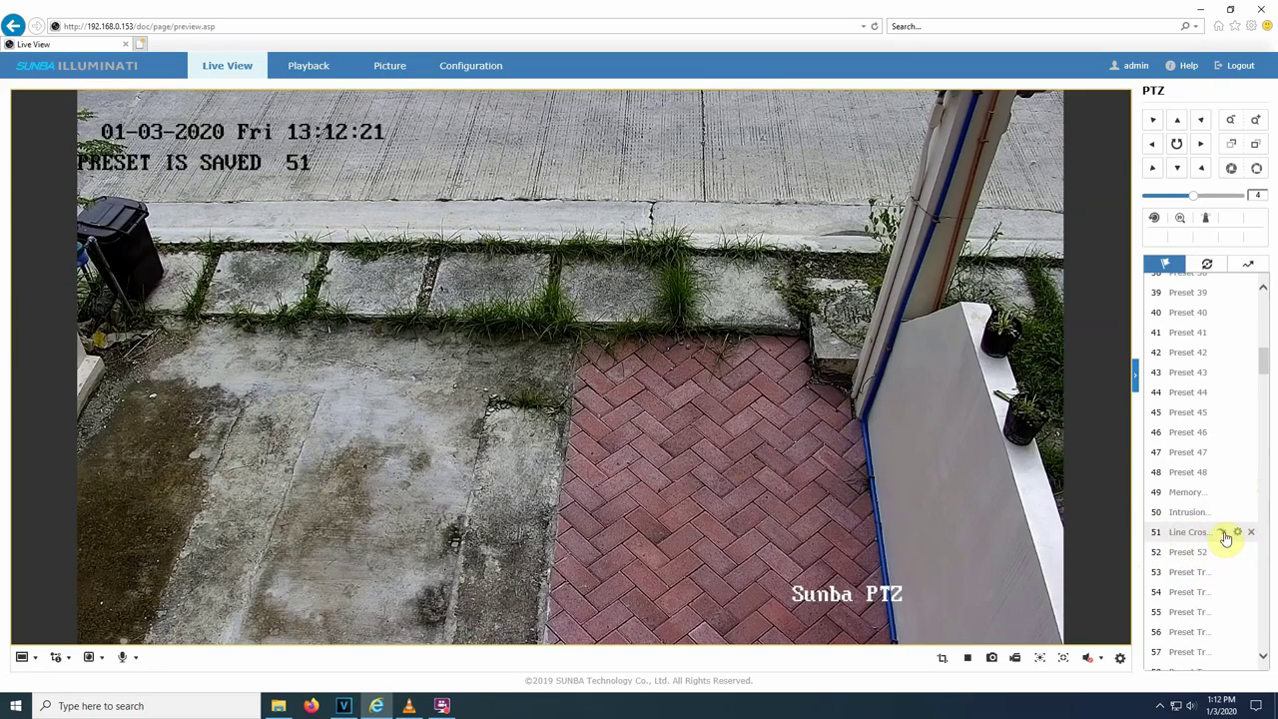
left_click(1225, 535)
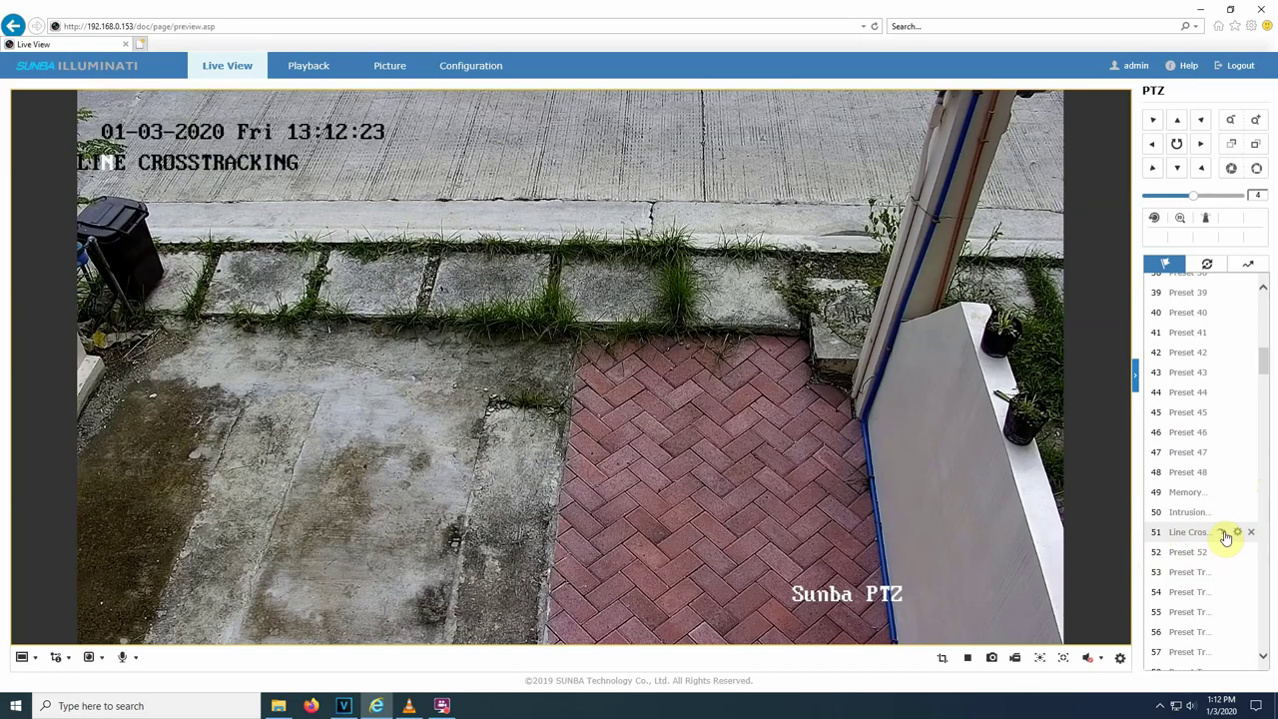
- Redraw line 1 along the curb in the Smart Event line crossing detection area settings
left_click(485, 68)
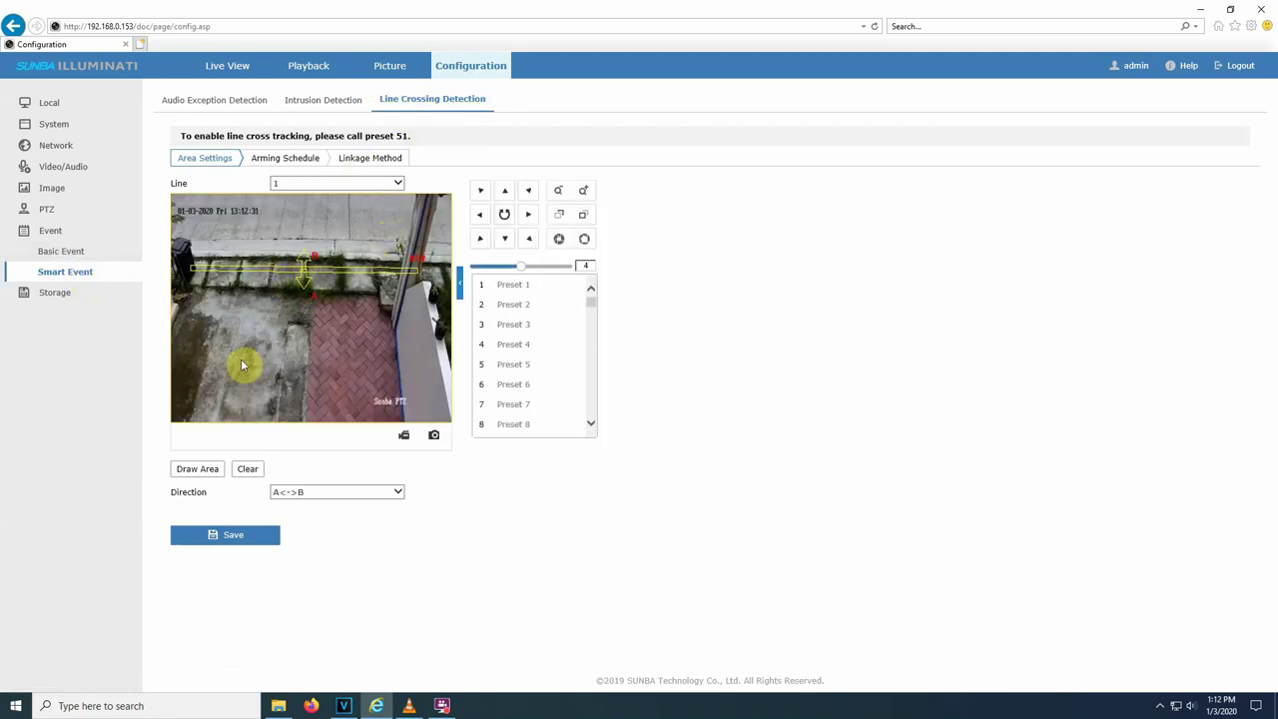
left_click(197, 470)
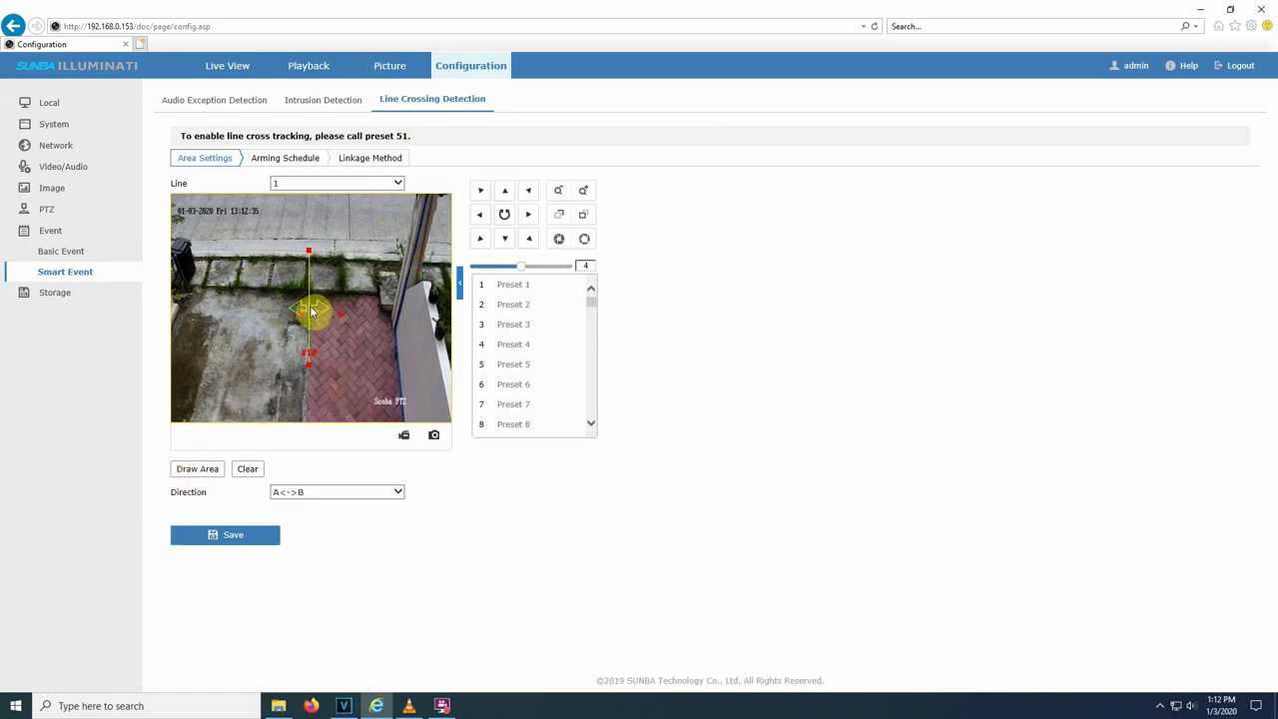
left_click_drag(312, 312, 257, 270)
left_click_drag(262, 329, 362, 274)
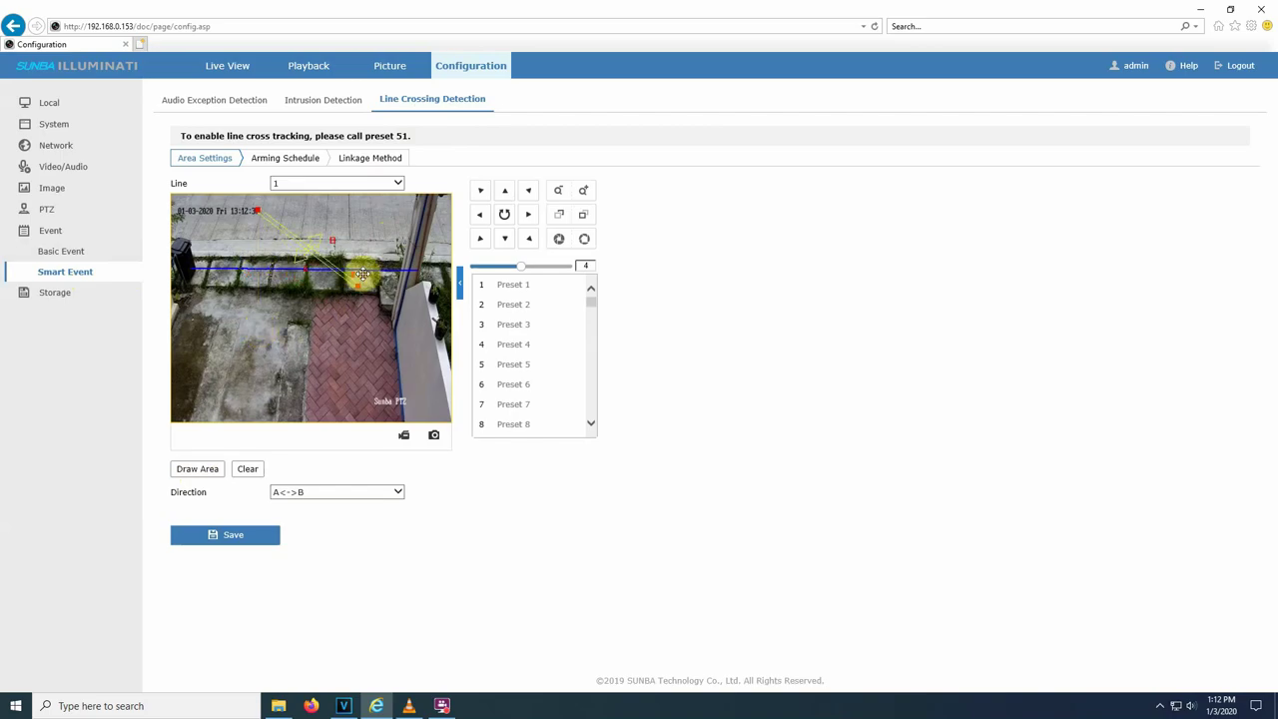
left_click_drag(257, 212, 236, 256)
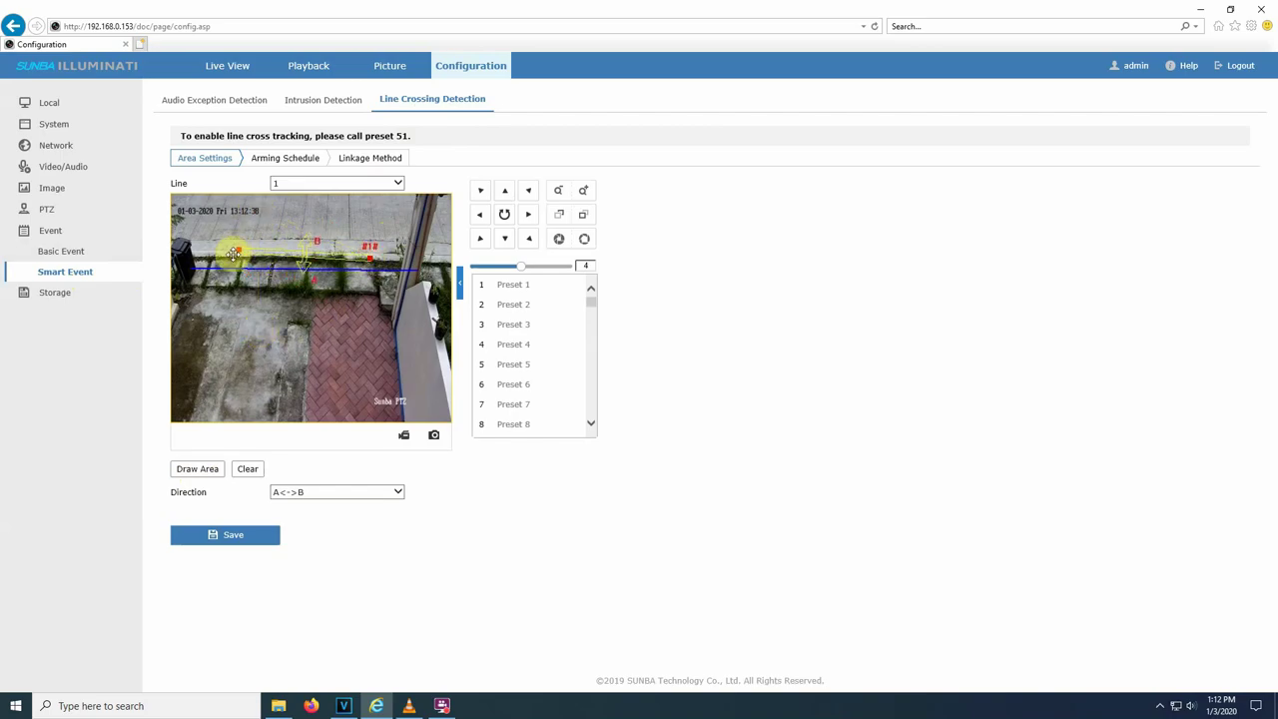
- Review the line crossing arming schedule and linkage methods, and the area settings for intrusion detection
left_click(288, 162)
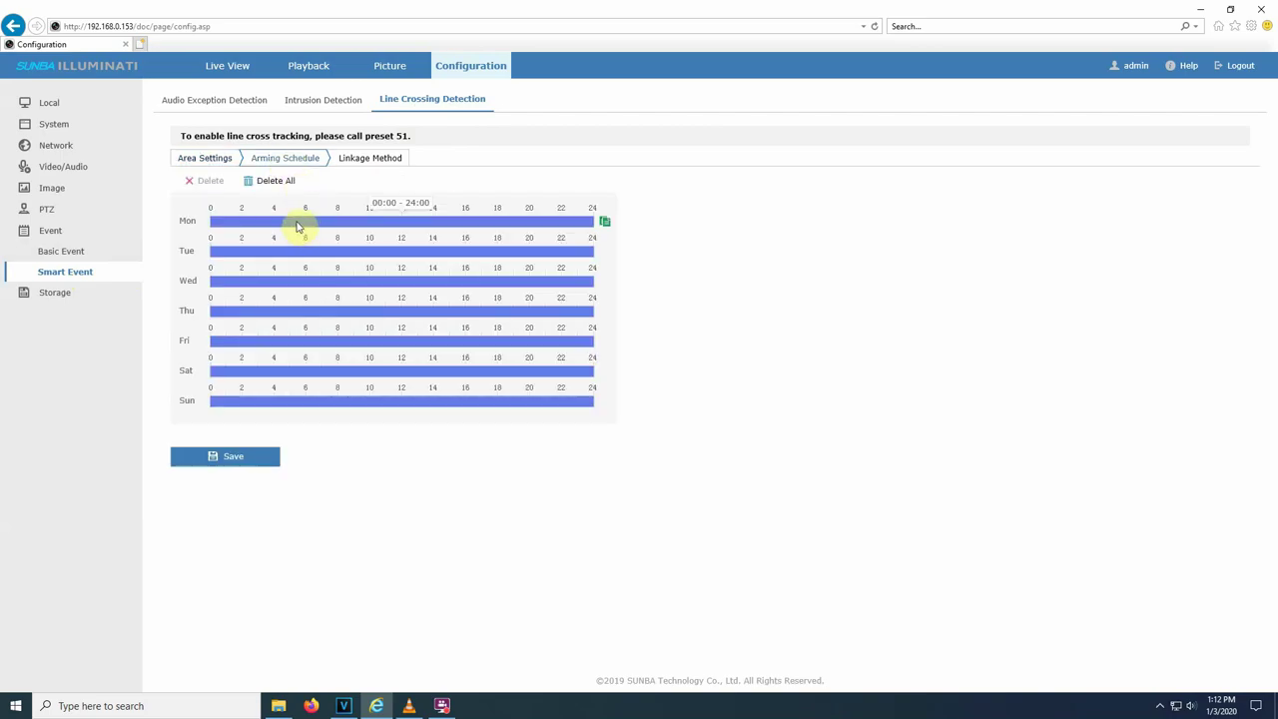
left_click(379, 162)
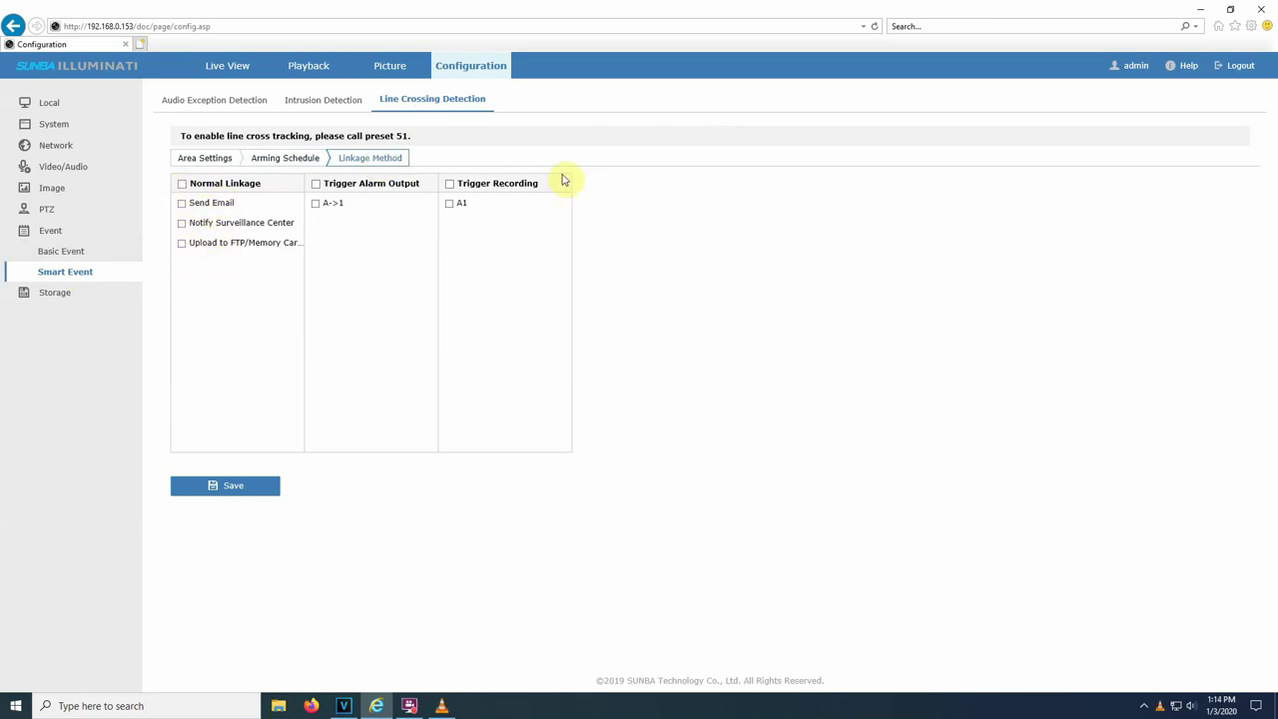
left_click(332, 104)
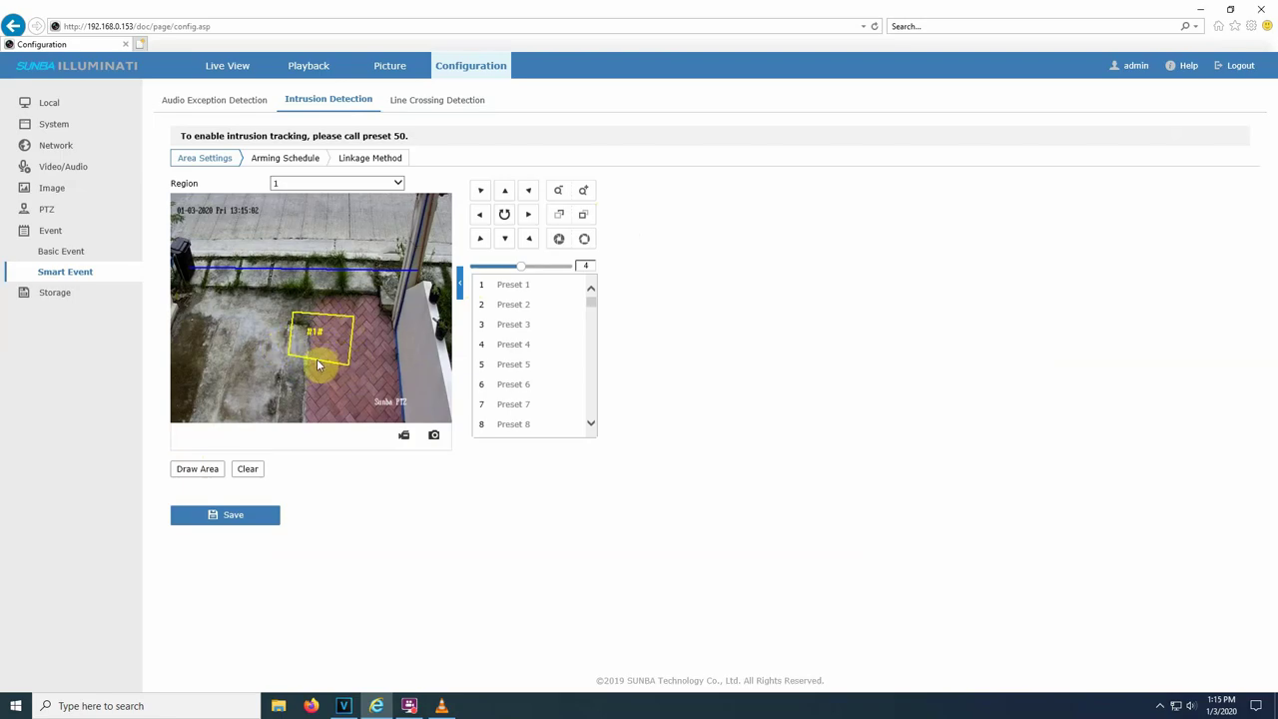
- Set the day sensitivity to 70 in the PTZ smart tracking settings
left_click(47, 210)
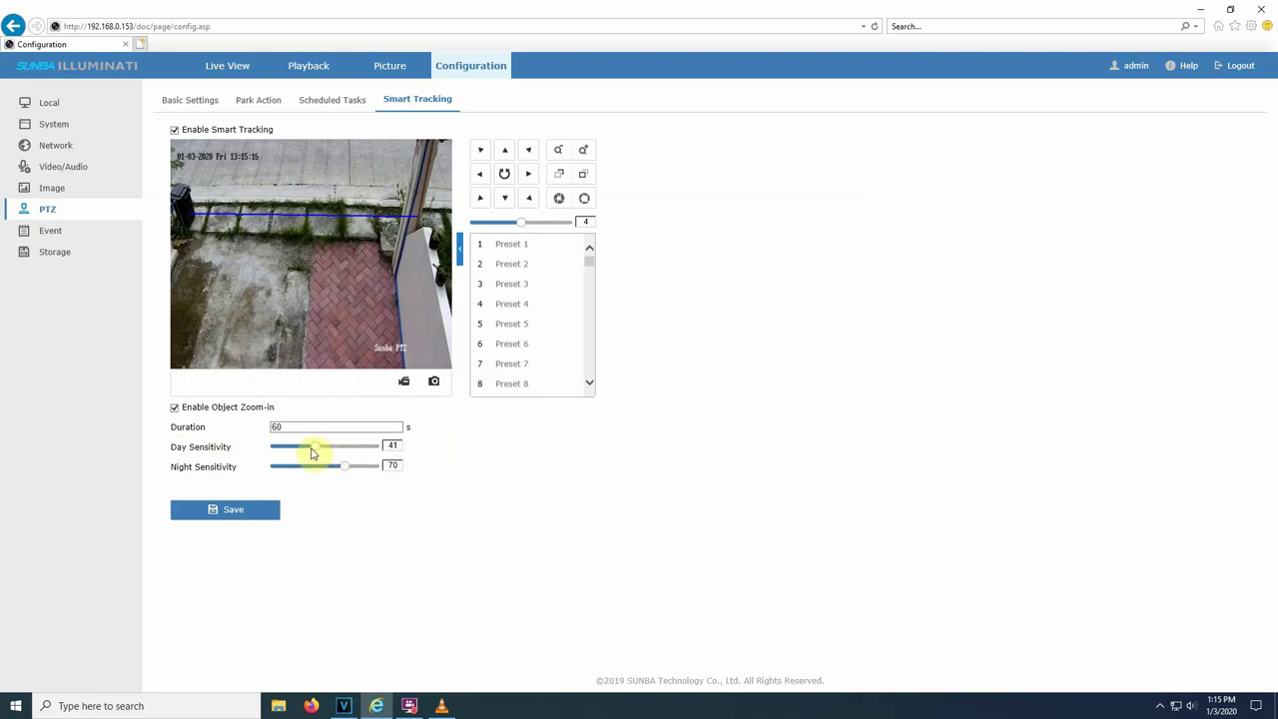
left_click_drag(302, 447, 335, 457)
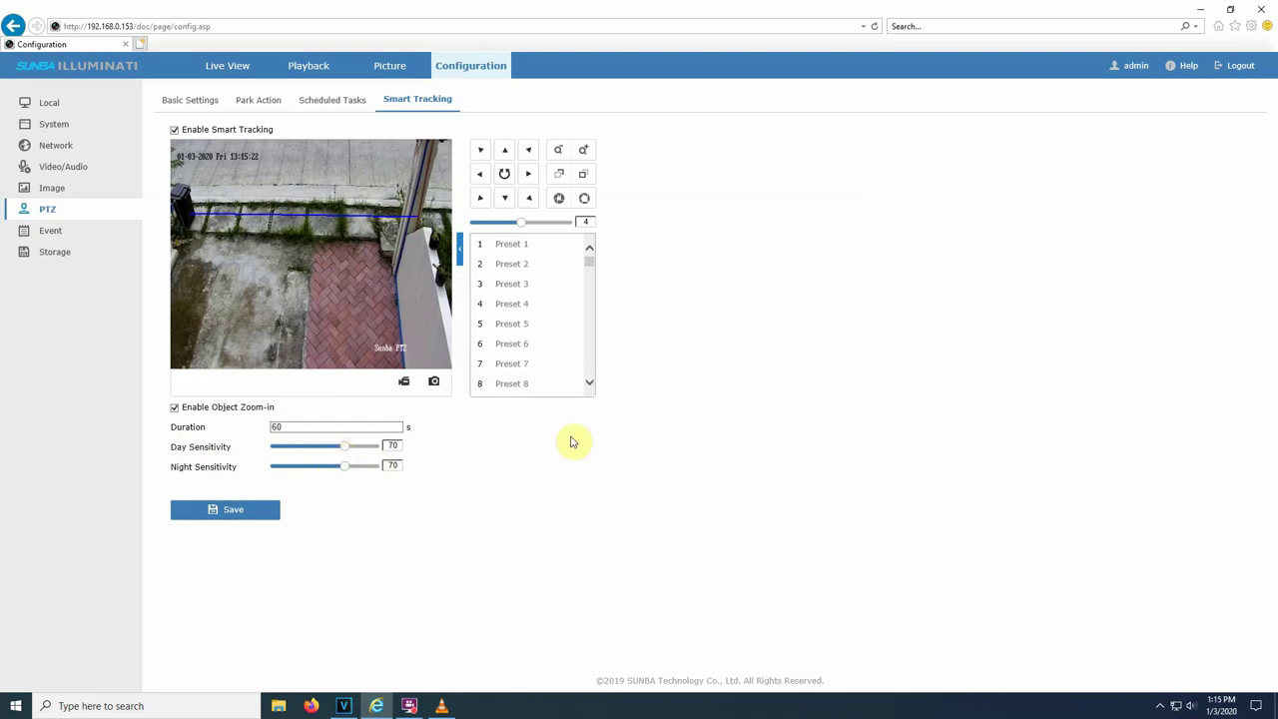
- Review the camera's local, system, maintenance and security settings, plus the basic and advanced network settings
left_click(72, 107)
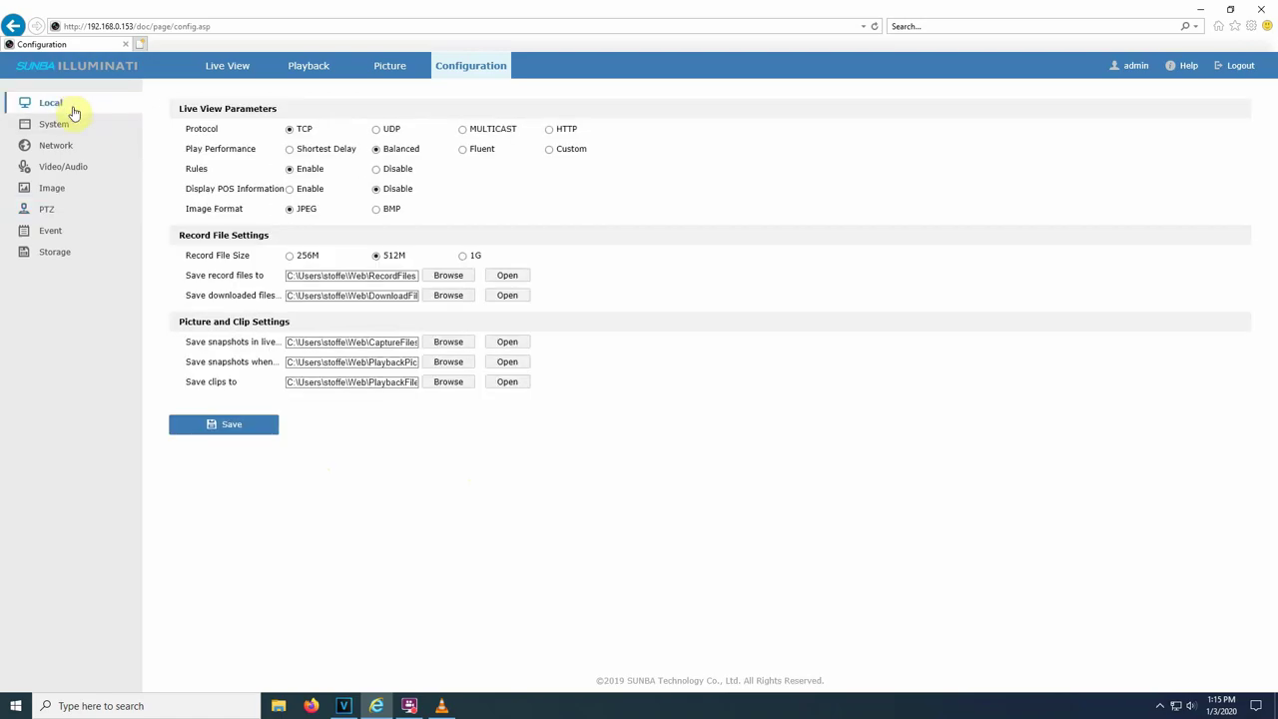
left_click(68, 128)
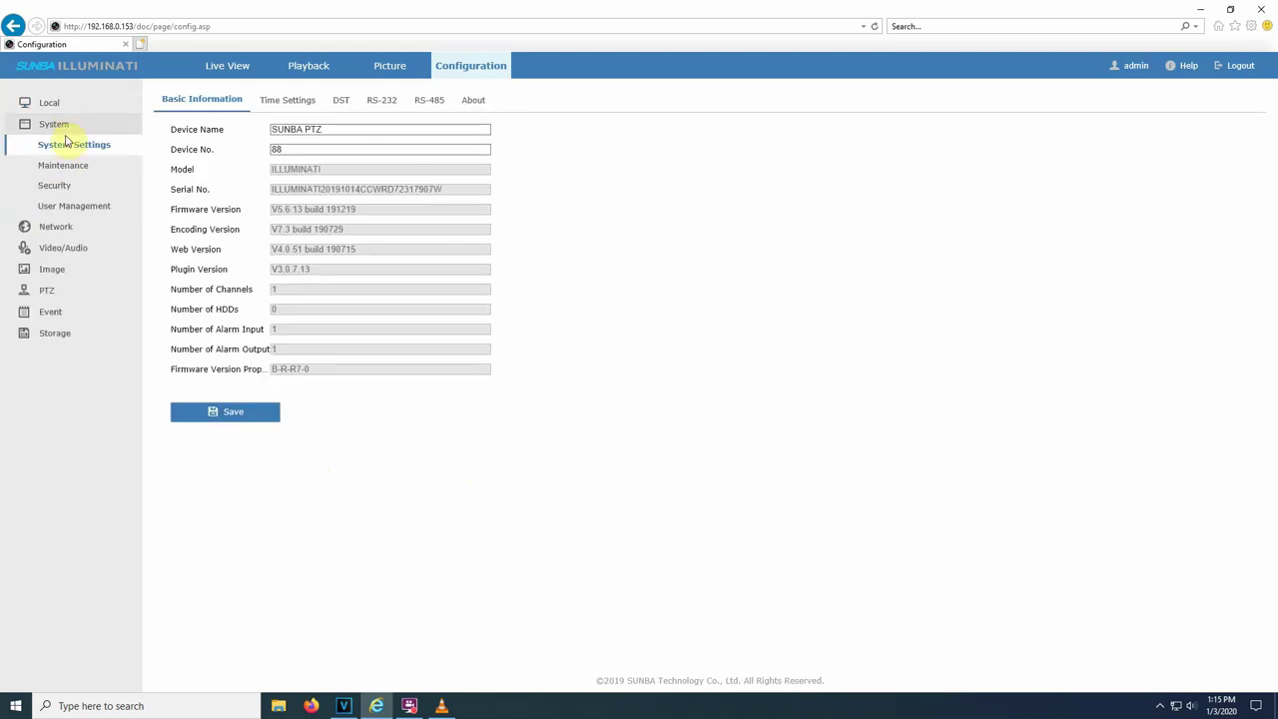
left_click(72, 168)
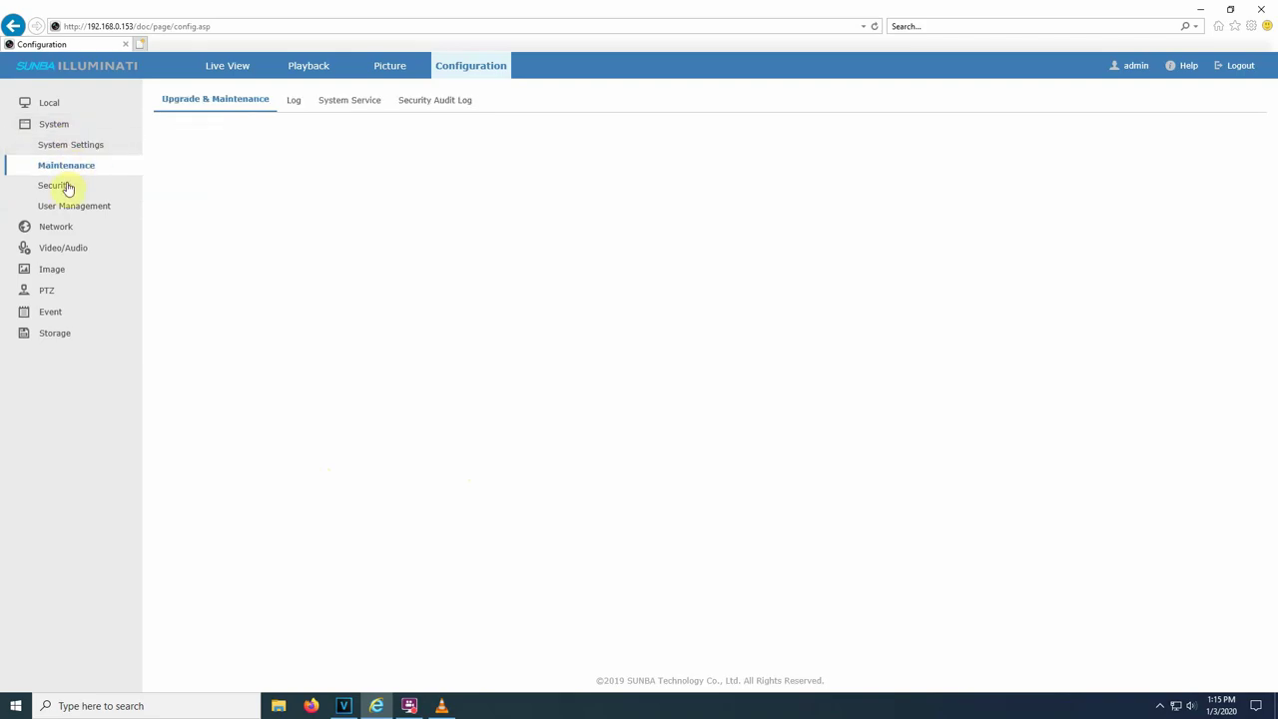
left_click(68, 190)
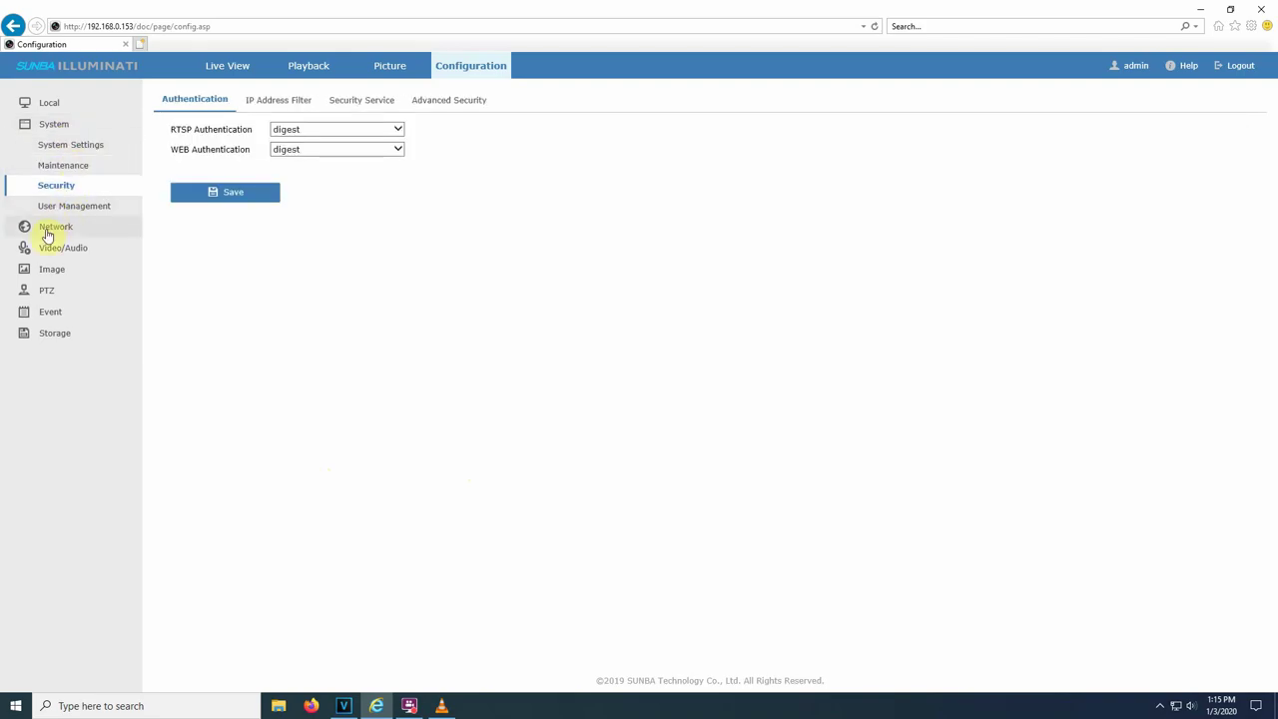
left_click(50, 227)
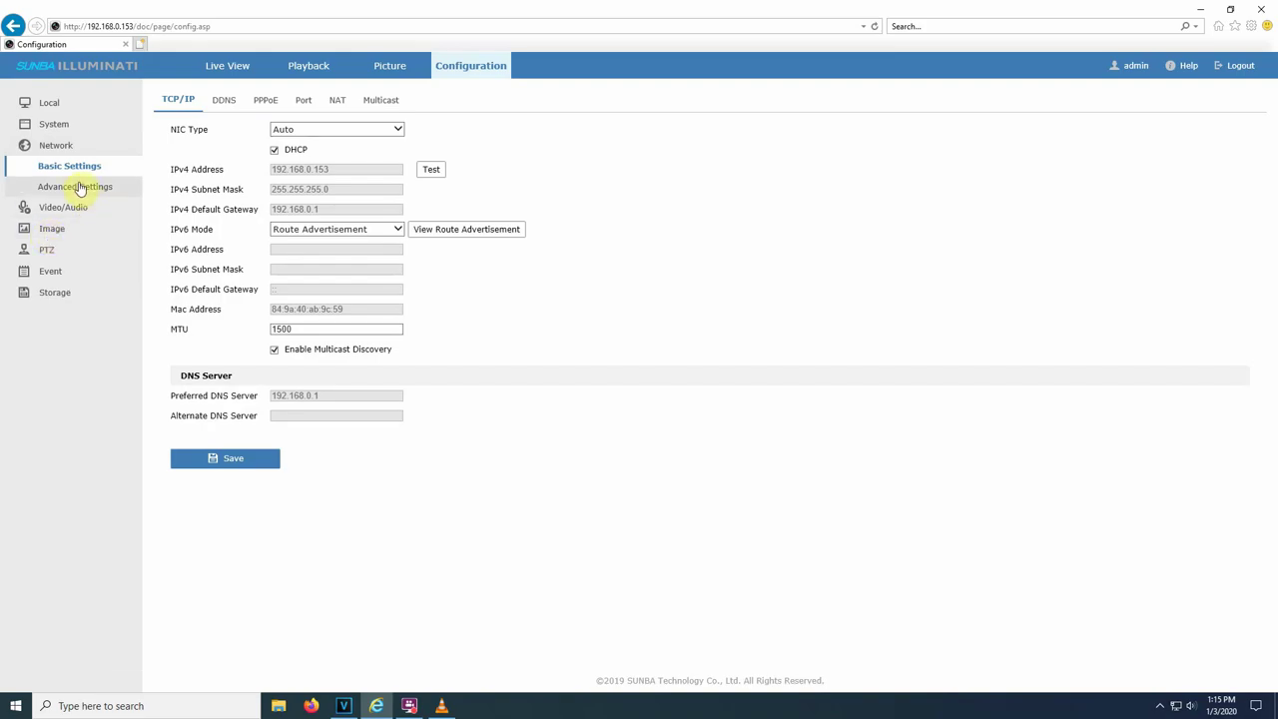
left_click(79, 188)
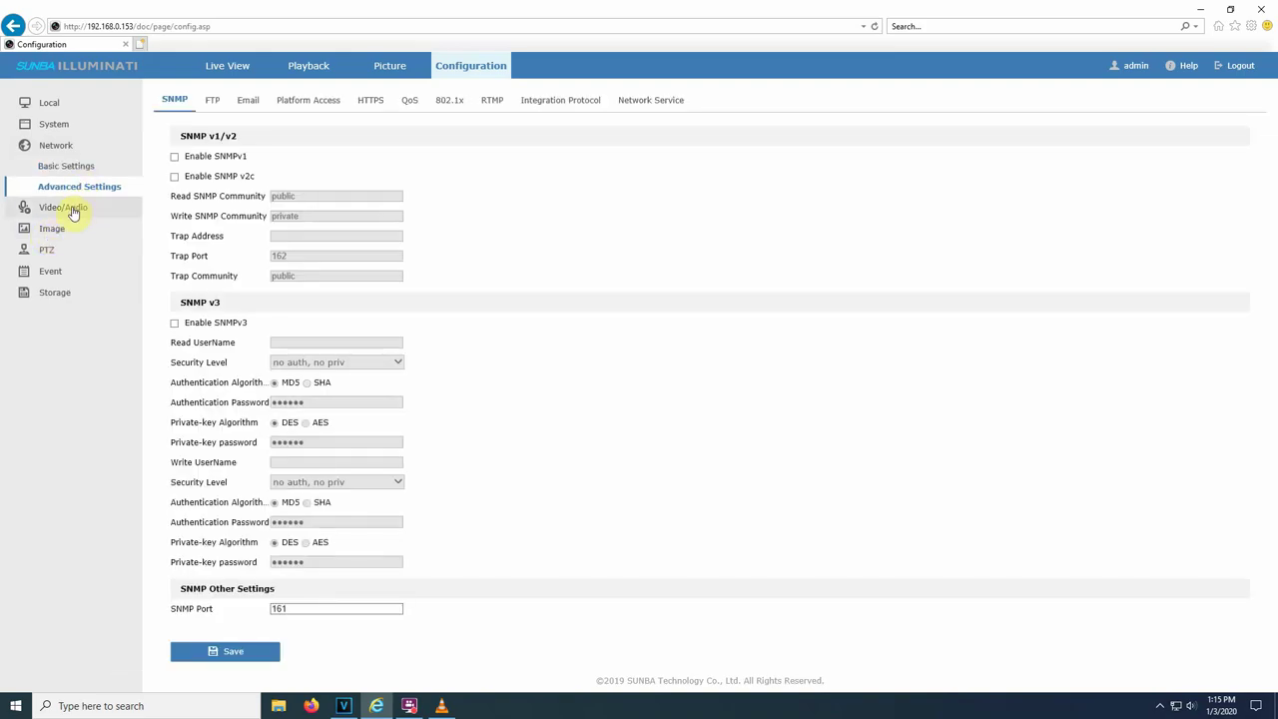
- Set the main video stream's resolution to 1280*960
left_click(73, 210)
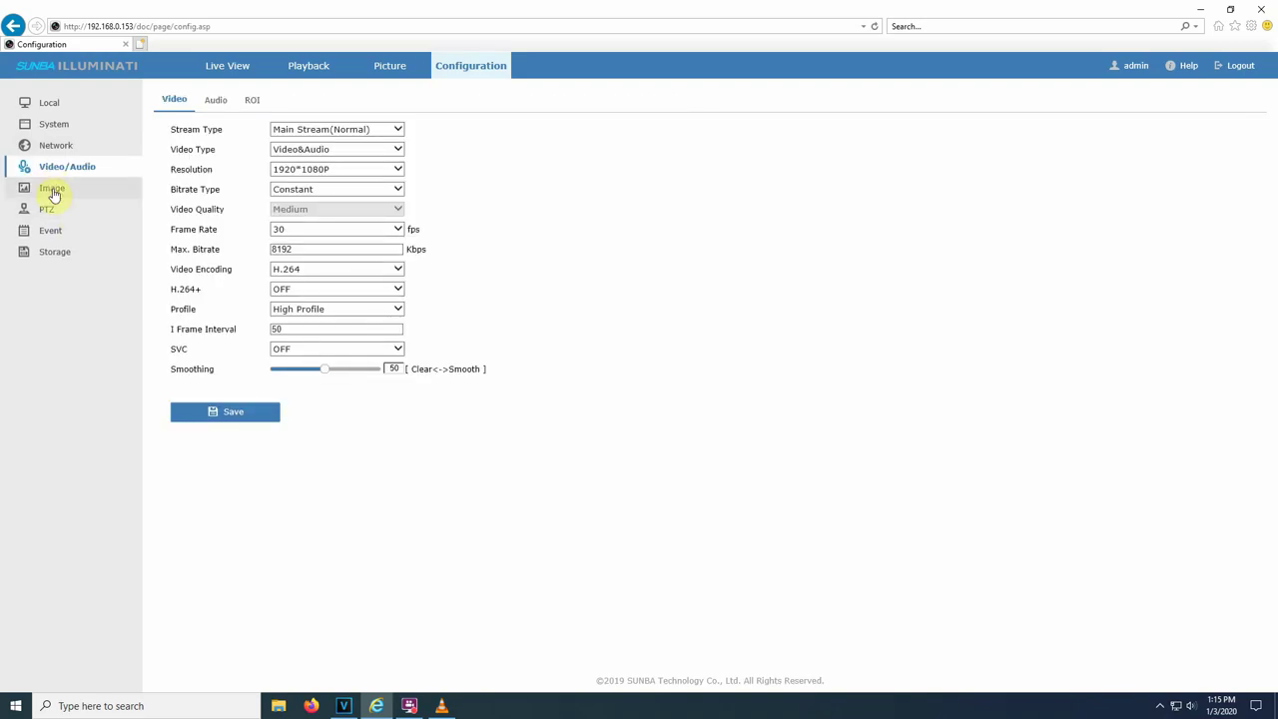
left_click(396, 168)
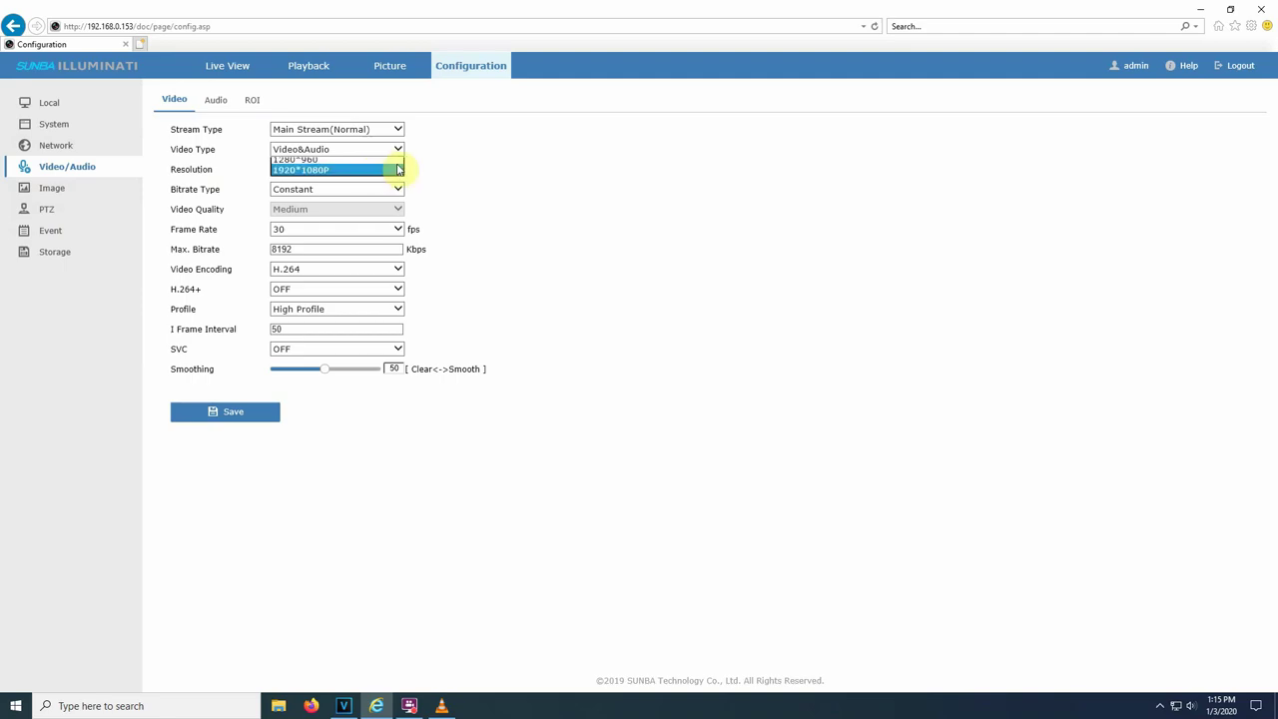
scroll(397, 169, "up", 1)
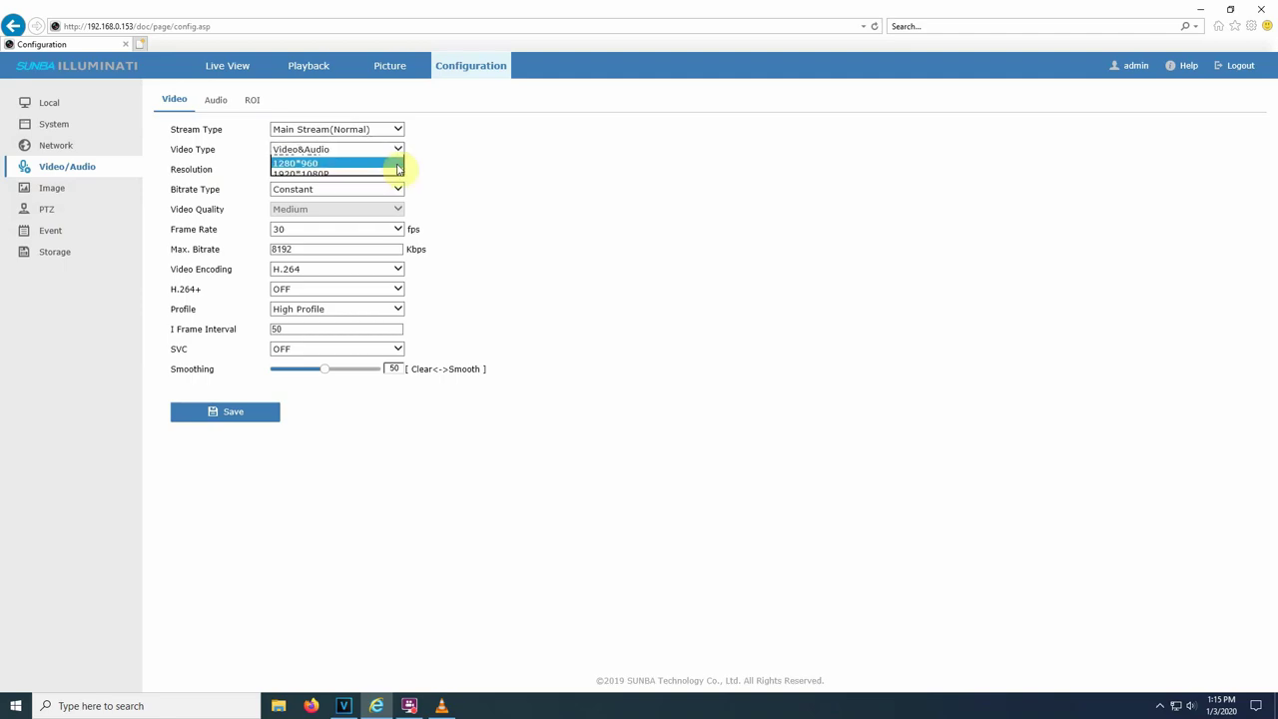
left_click(401, 317)
- Check the available options for the main stream's profile, video encoding and SVC
left_click(399, 310)
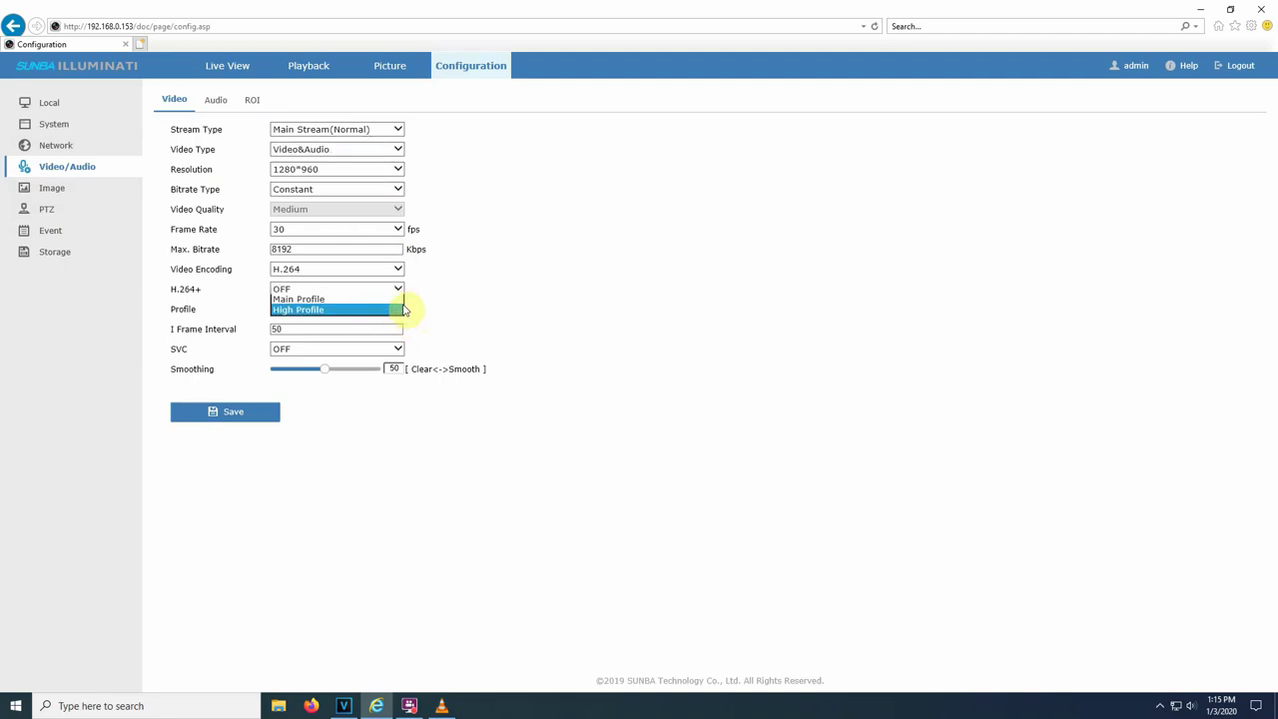
left_click(399, 271)
left_click(398, 271)
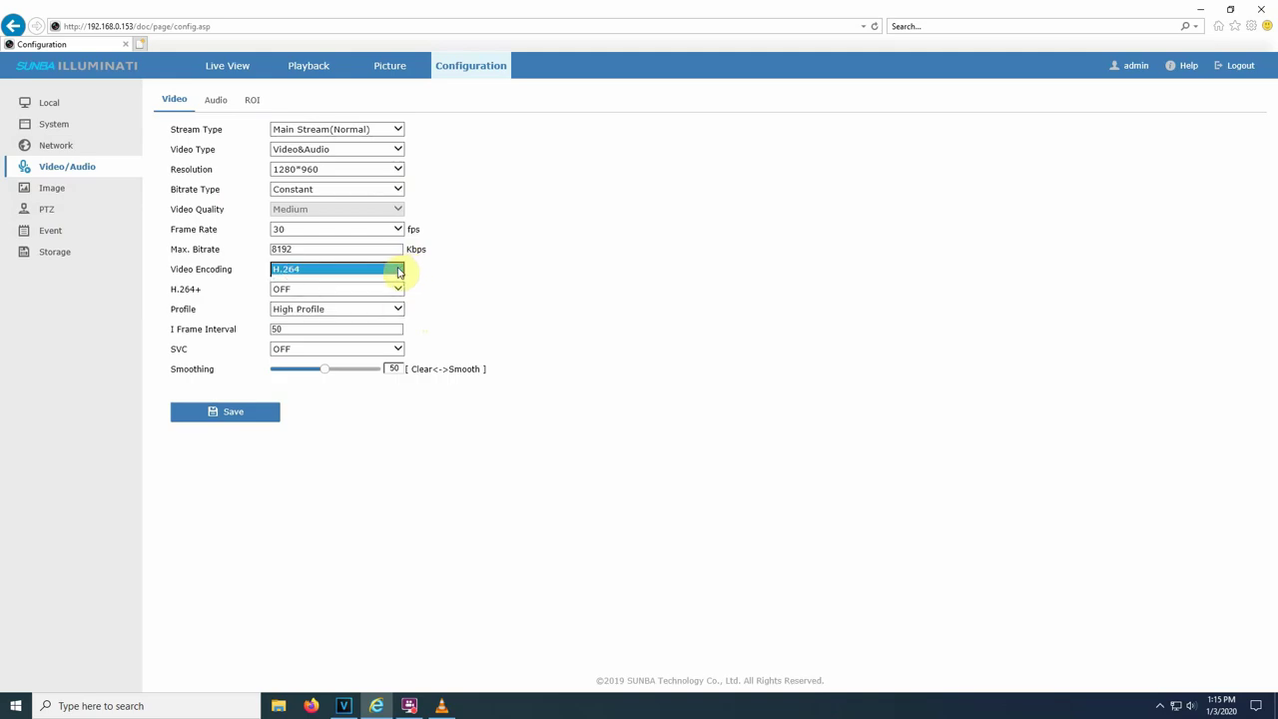
left_click(401, 347)
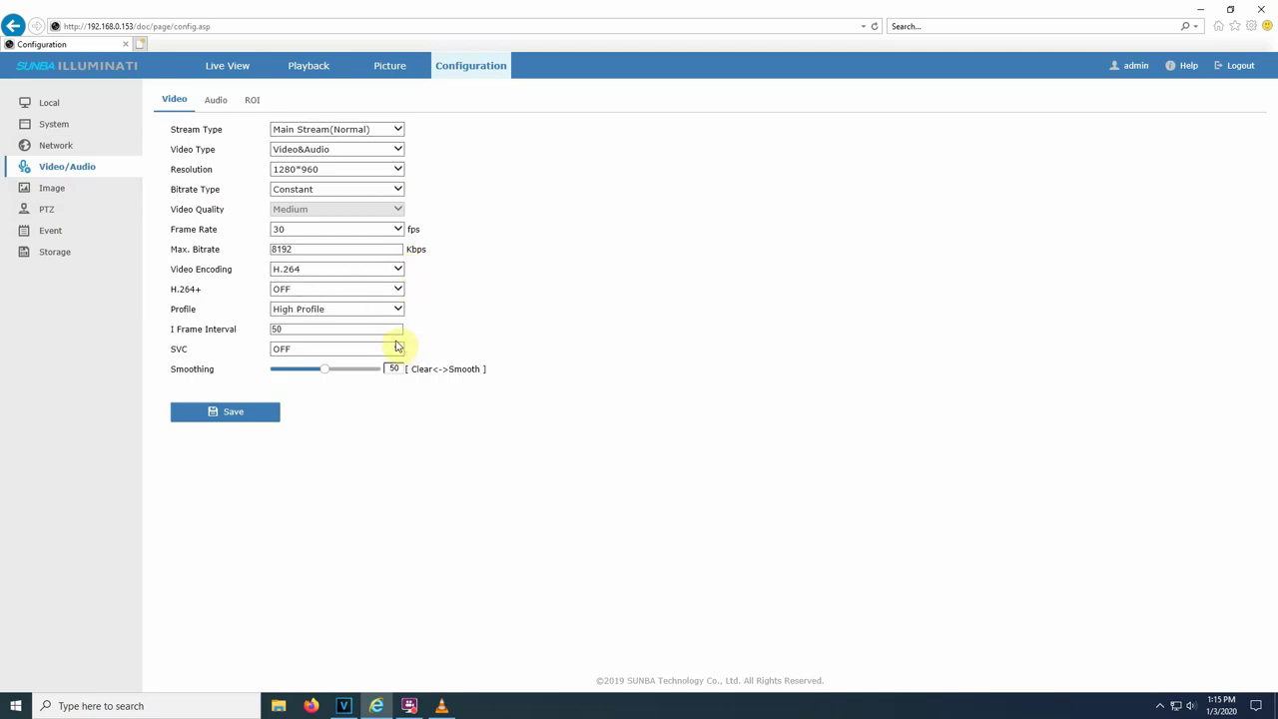
left_click(404, 352)
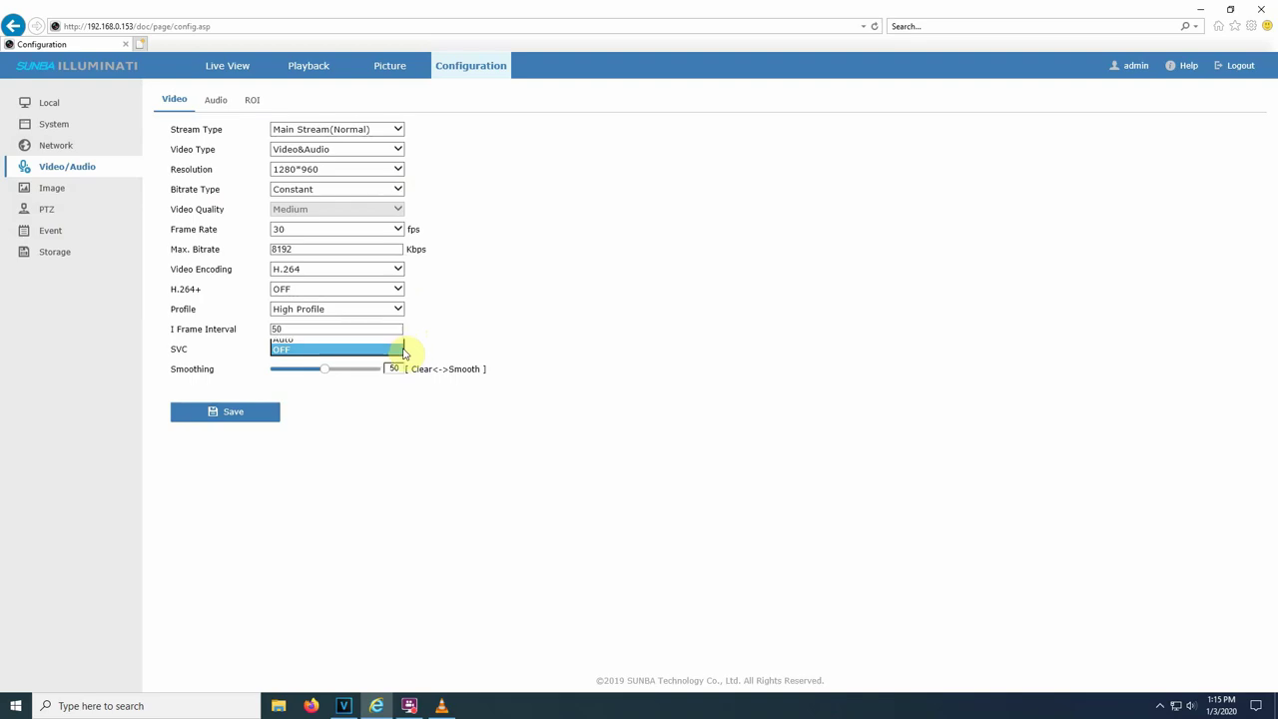
- Review the image display settings, from exposure, focus and day/night switch to backlight, white balance, image enhancement and video adjustment
left_click(79, 191)
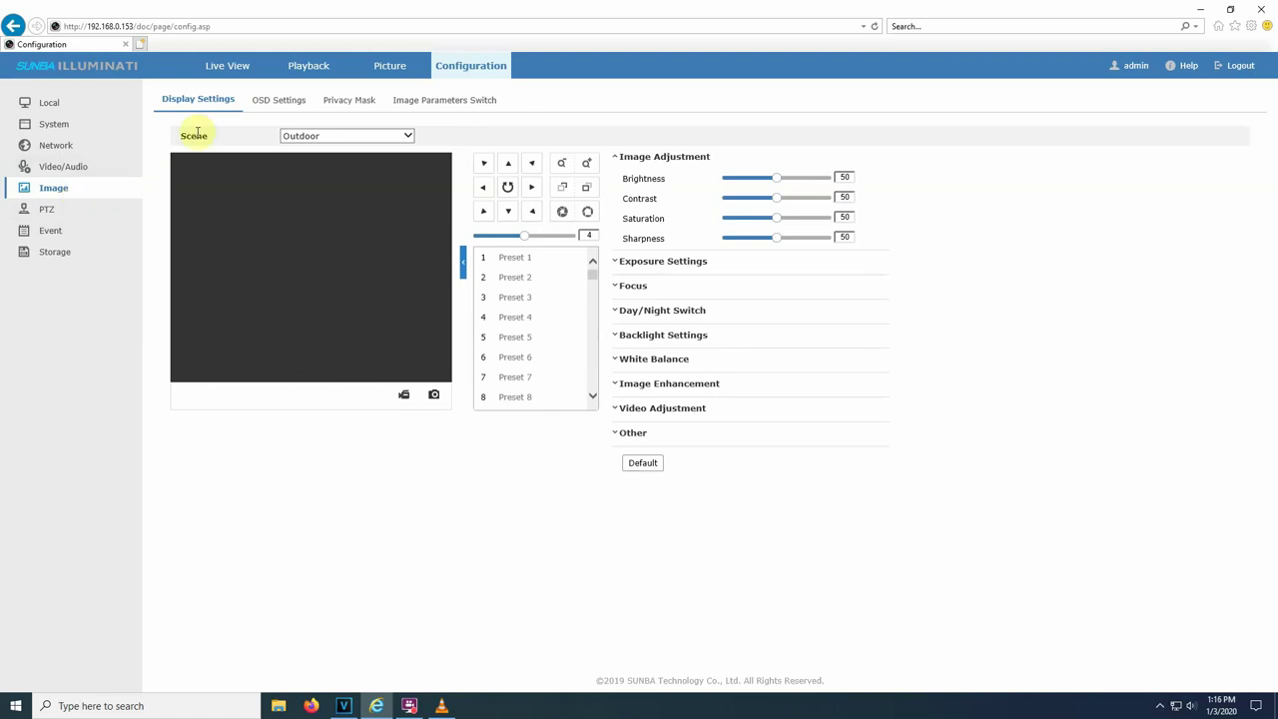
left_click(669, 263)
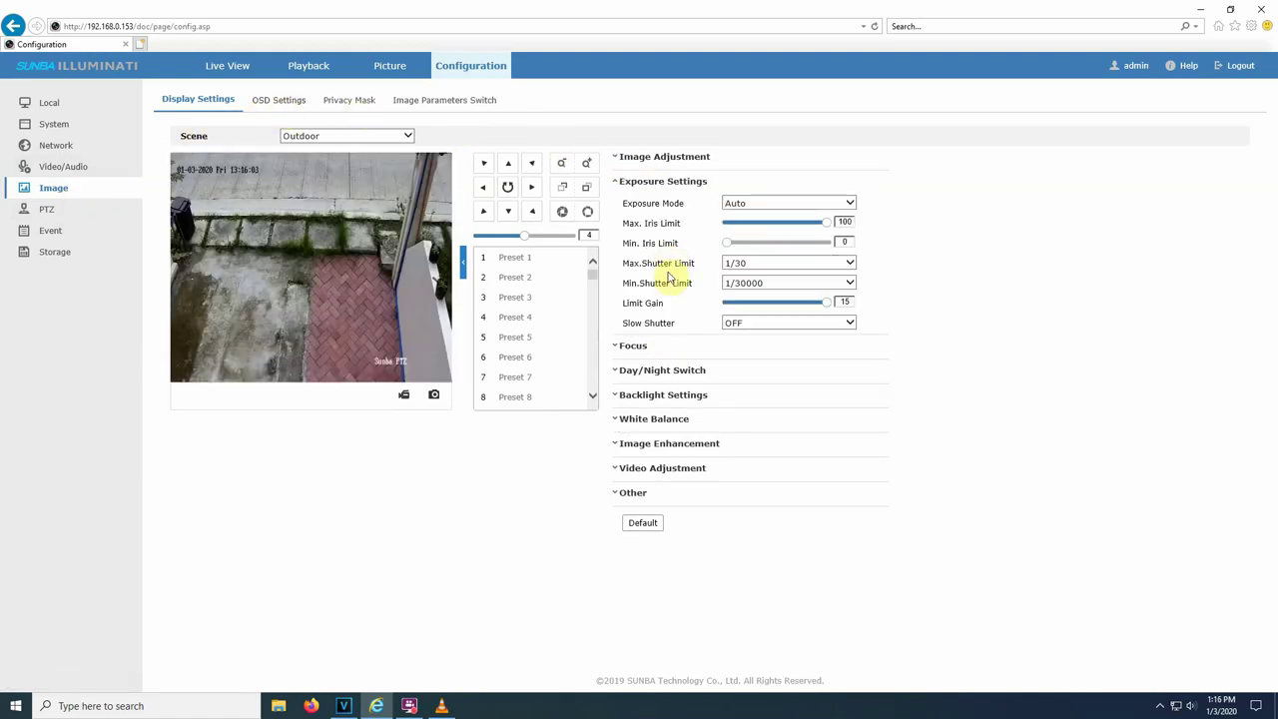
left_click(647, 345)
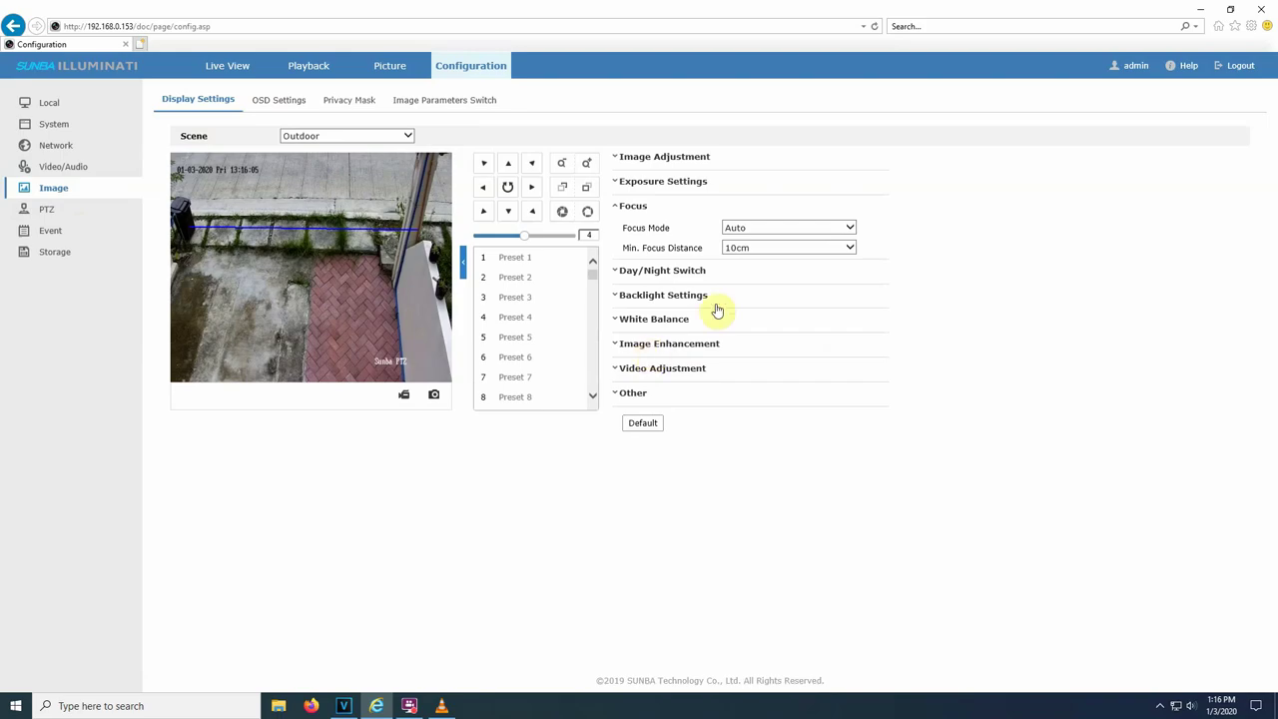
left_click(676, 271)
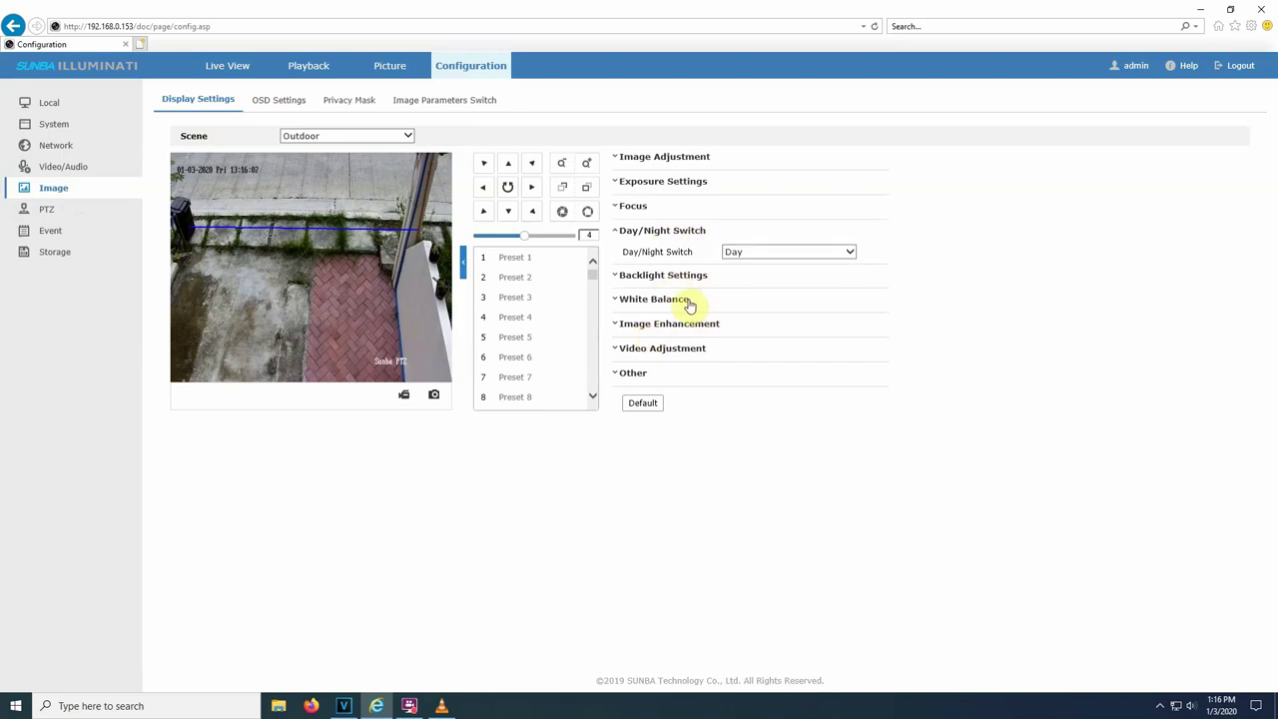
left_click(676, 276)
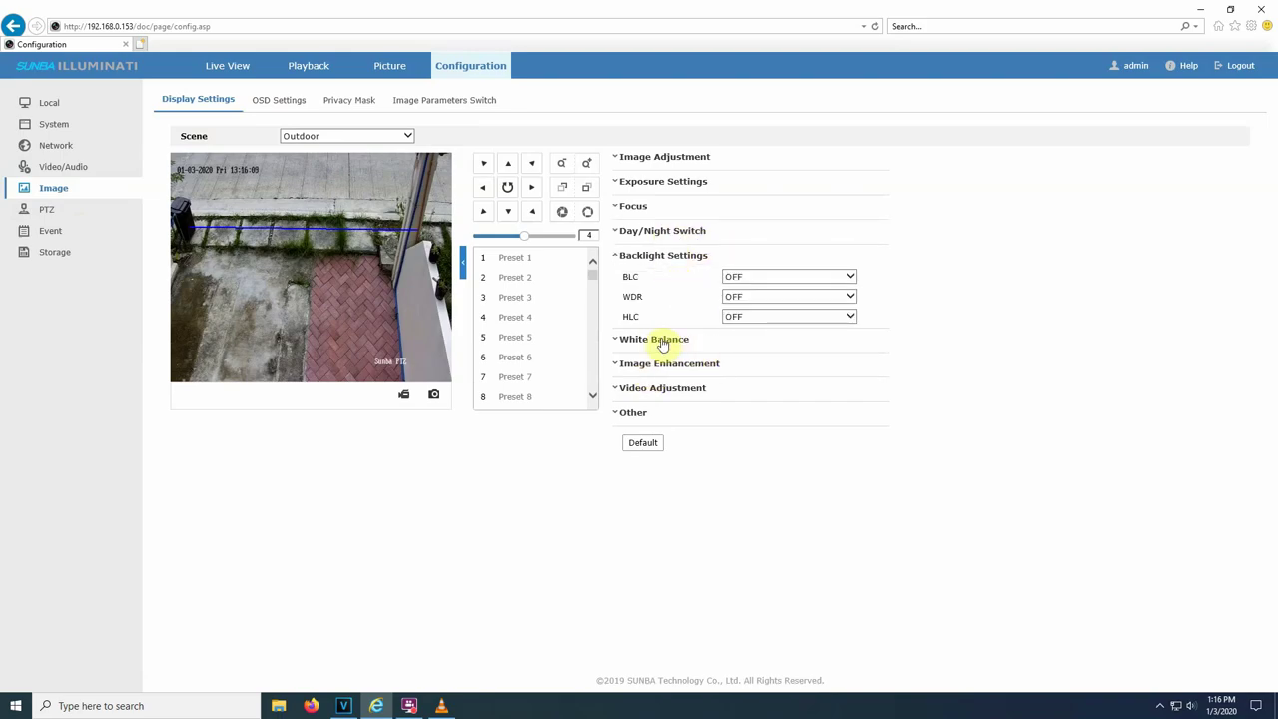
left_click(662, 341)
left_click(673, 324)
left_click(686, 395)
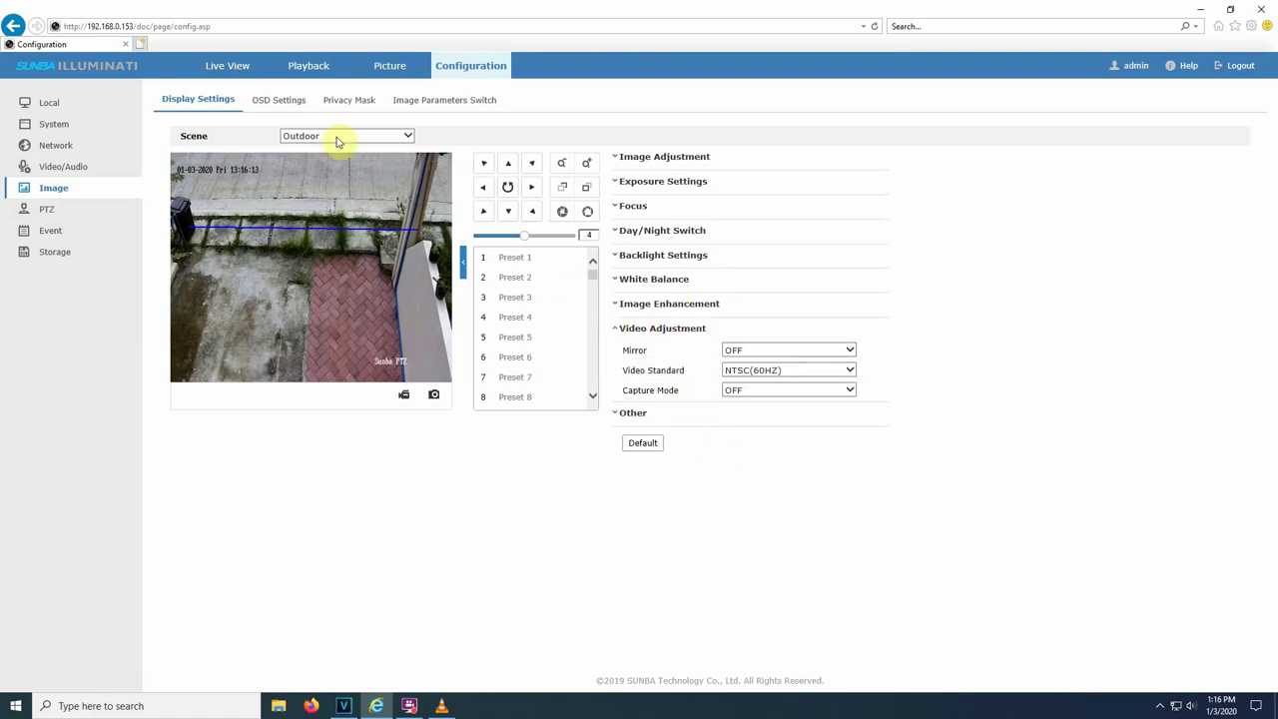
- Review the camera's OSD, privacy mask and image parameters switch settings
left_click(264, 100)
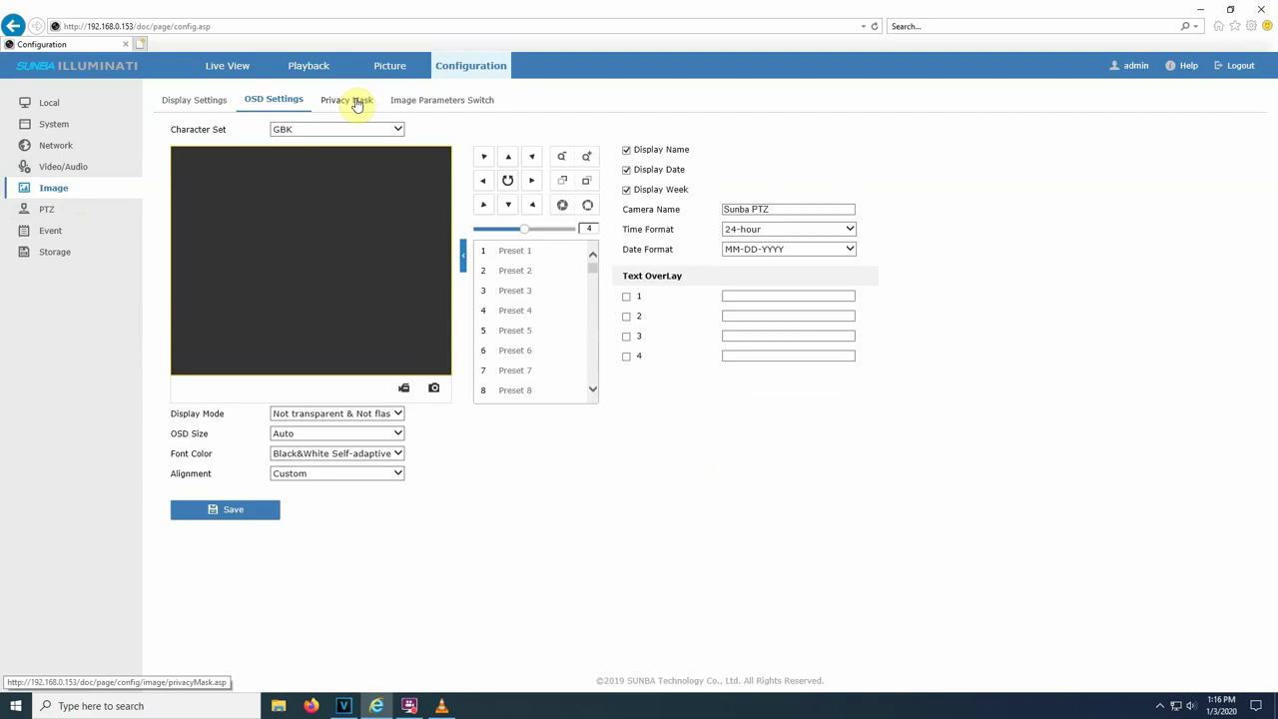
left_click(358, 102)
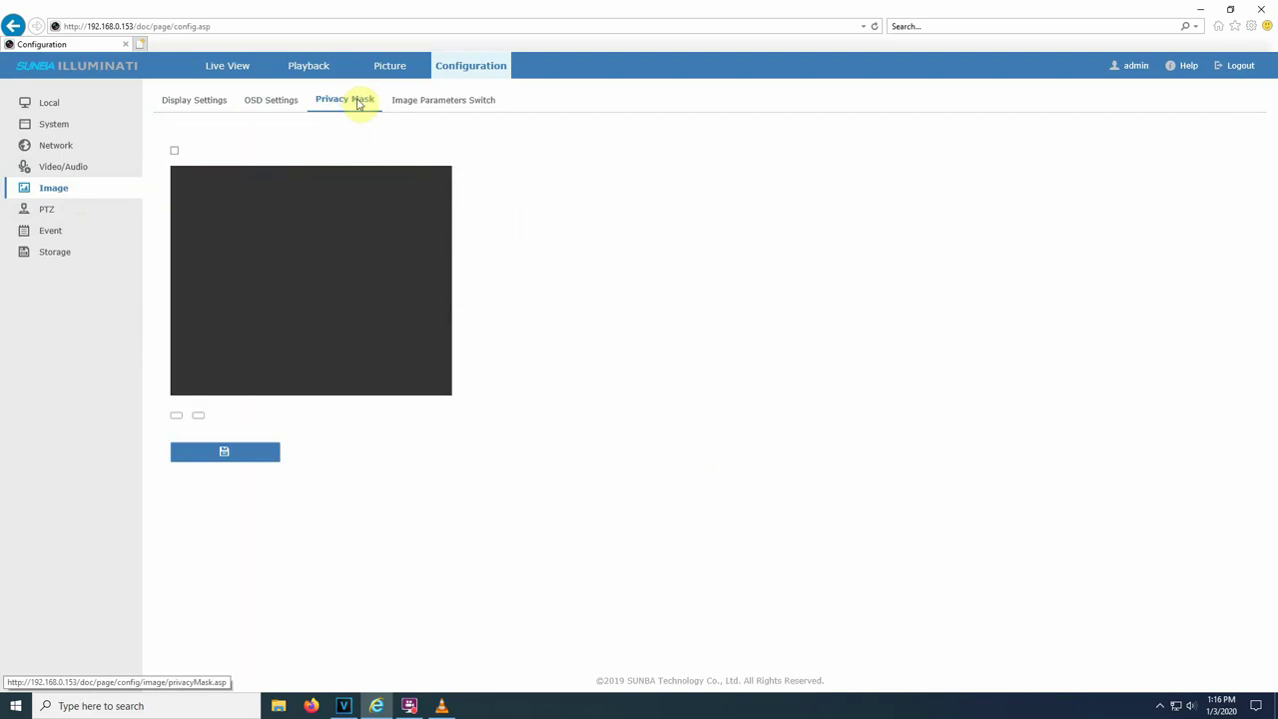
left_click(421, 103)
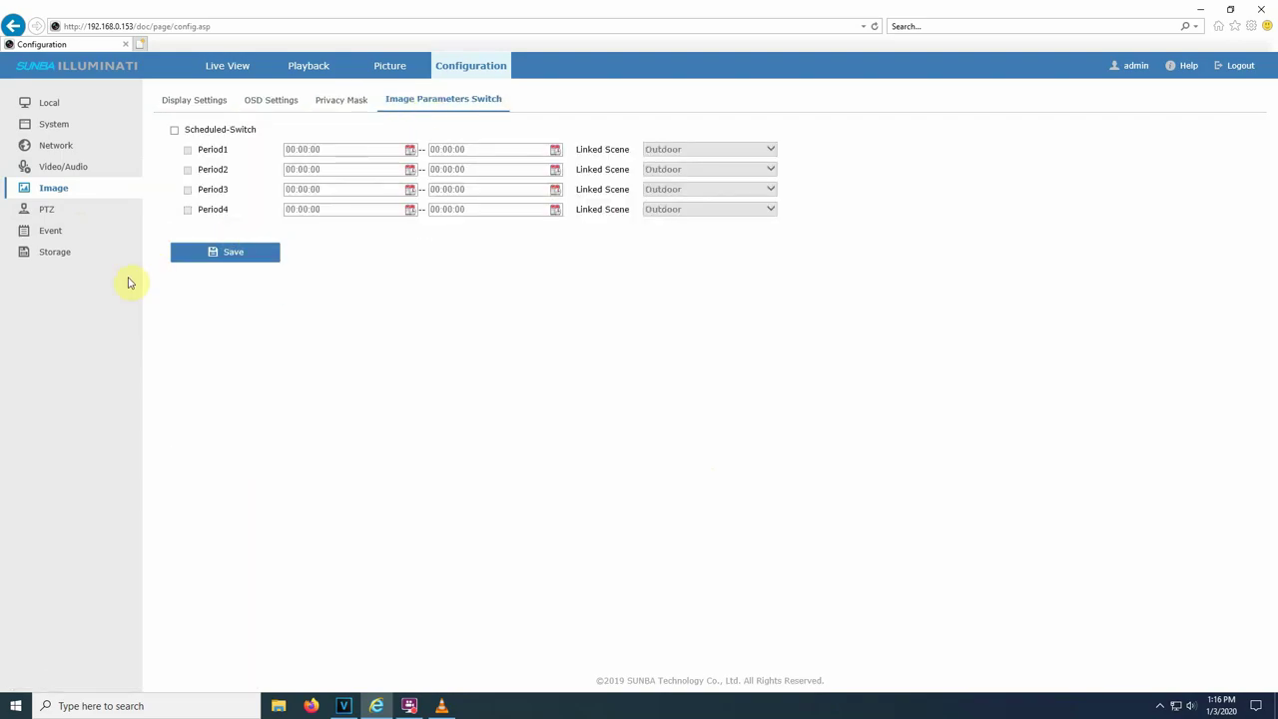
- Review the PTZ basic, park action, scheduled tasks and smart tracking settings, plus the camera's event settings
left_click(65, 215)
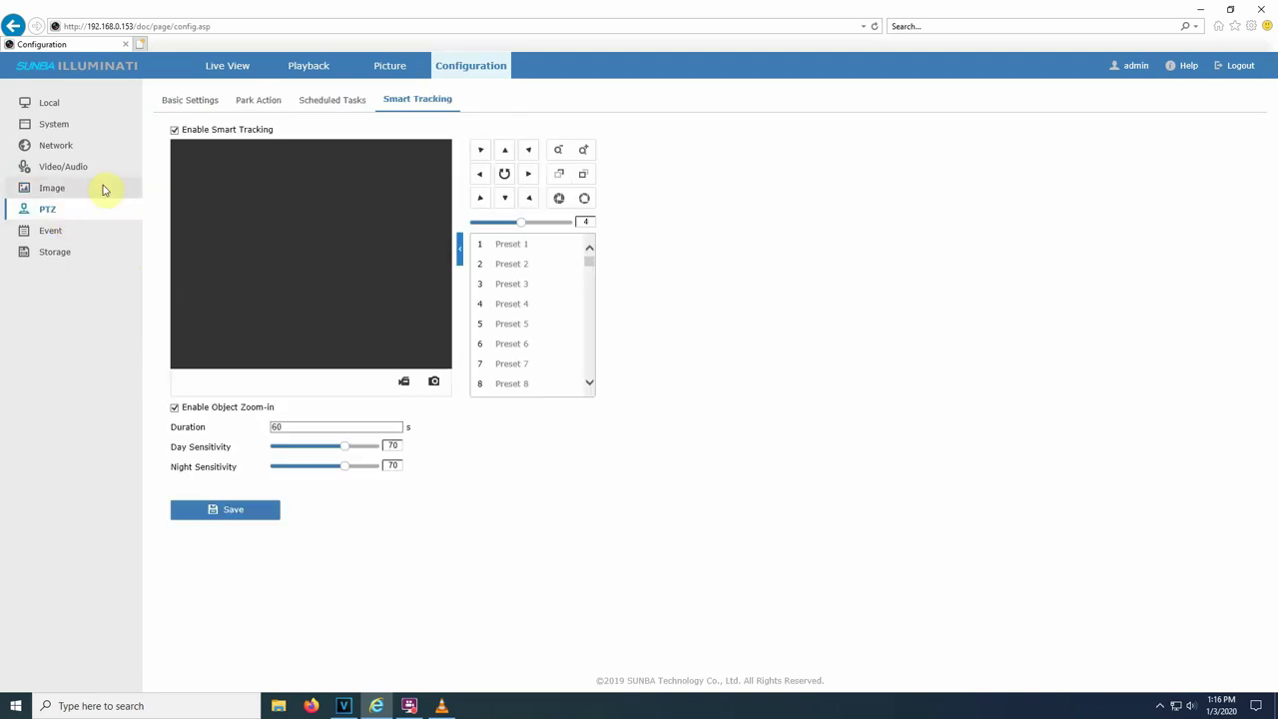
left_click(190, 101)
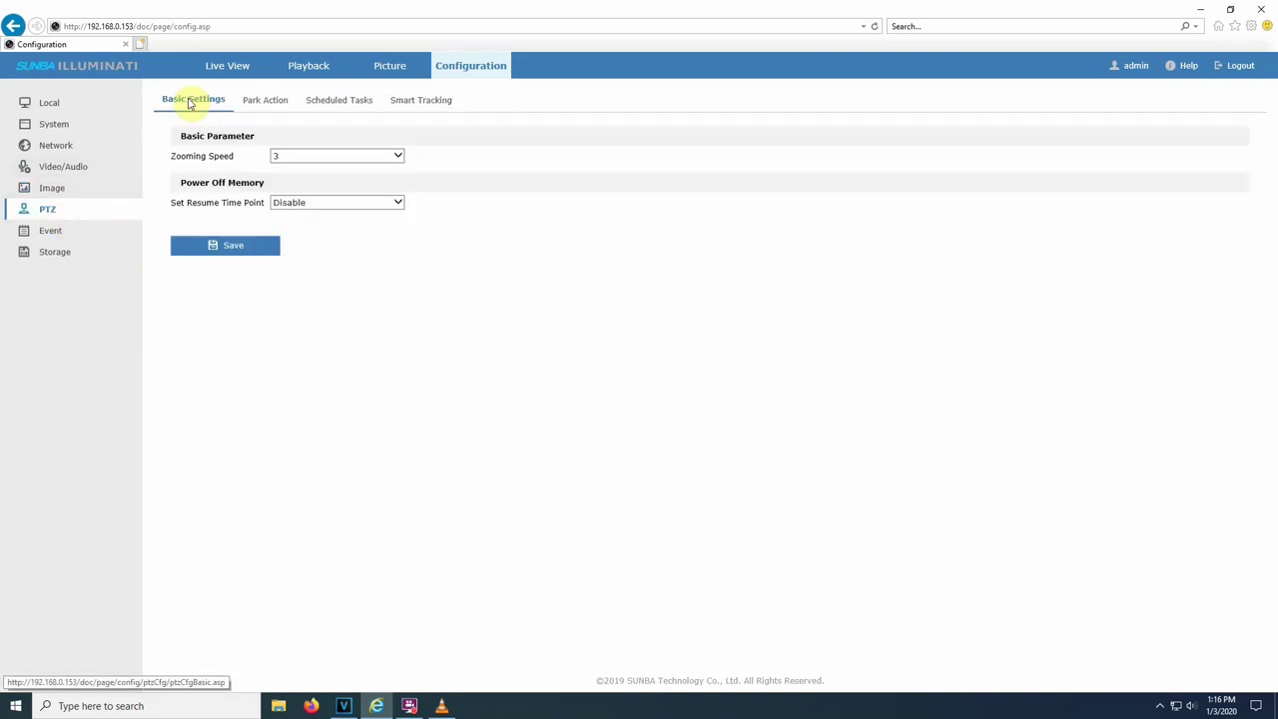
left_click(266, 100)
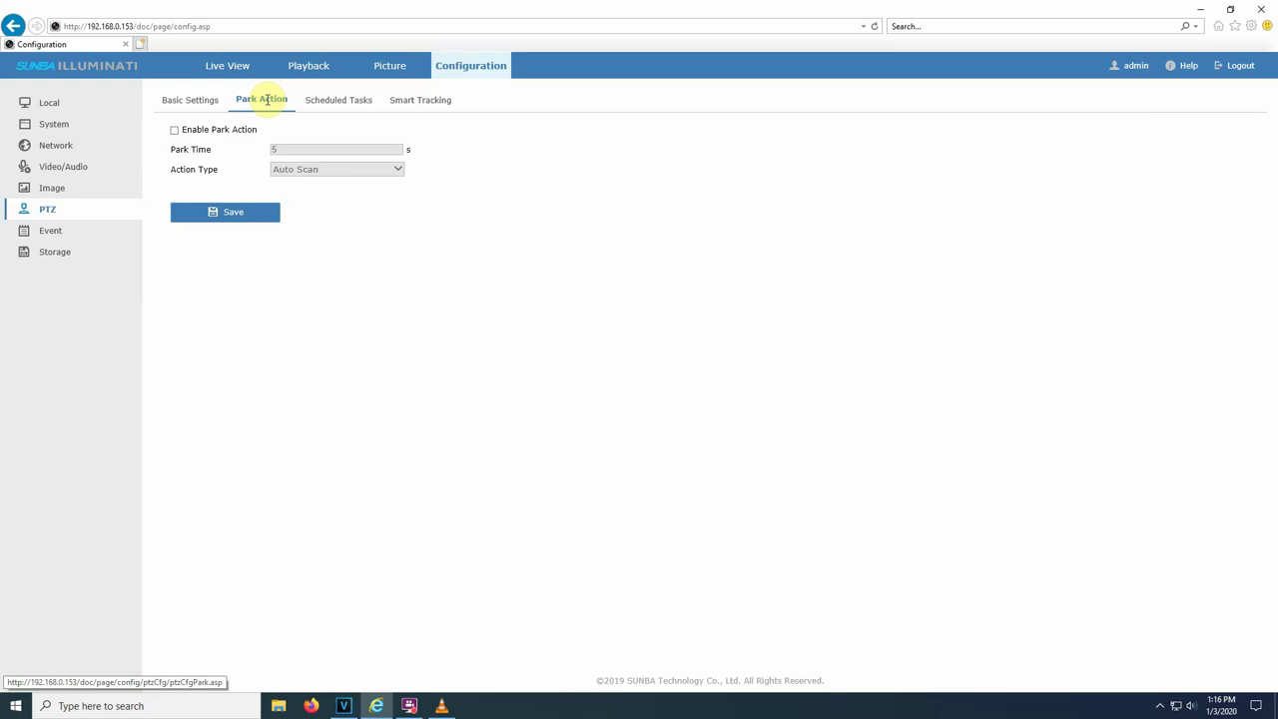
left_click(338, 100)
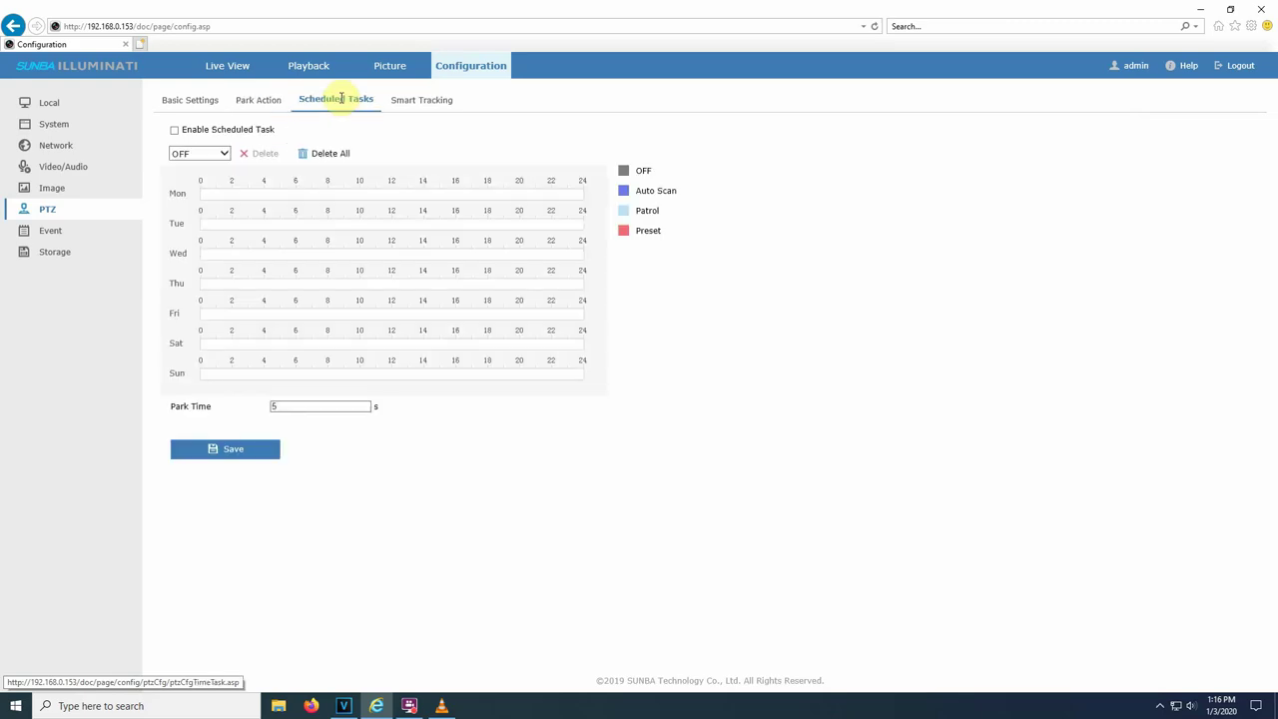
left_click(424, 100)
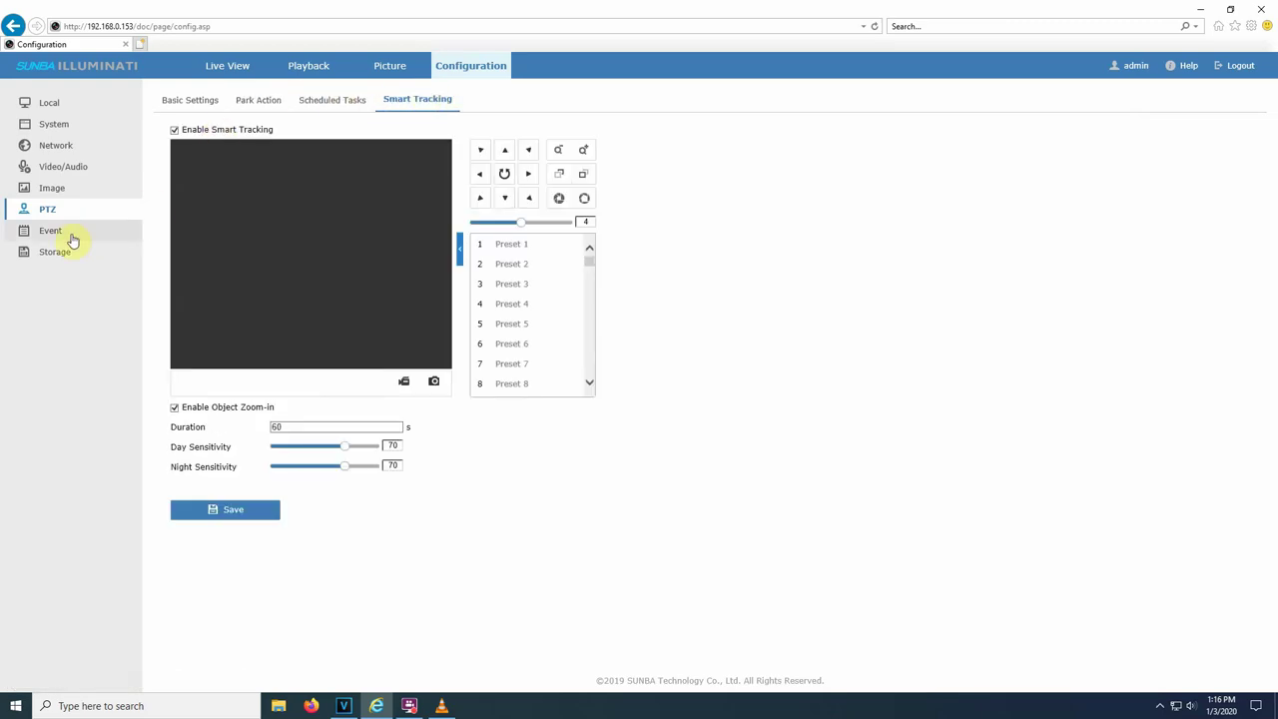
left_click(72, 238)
left_click(297, 103)
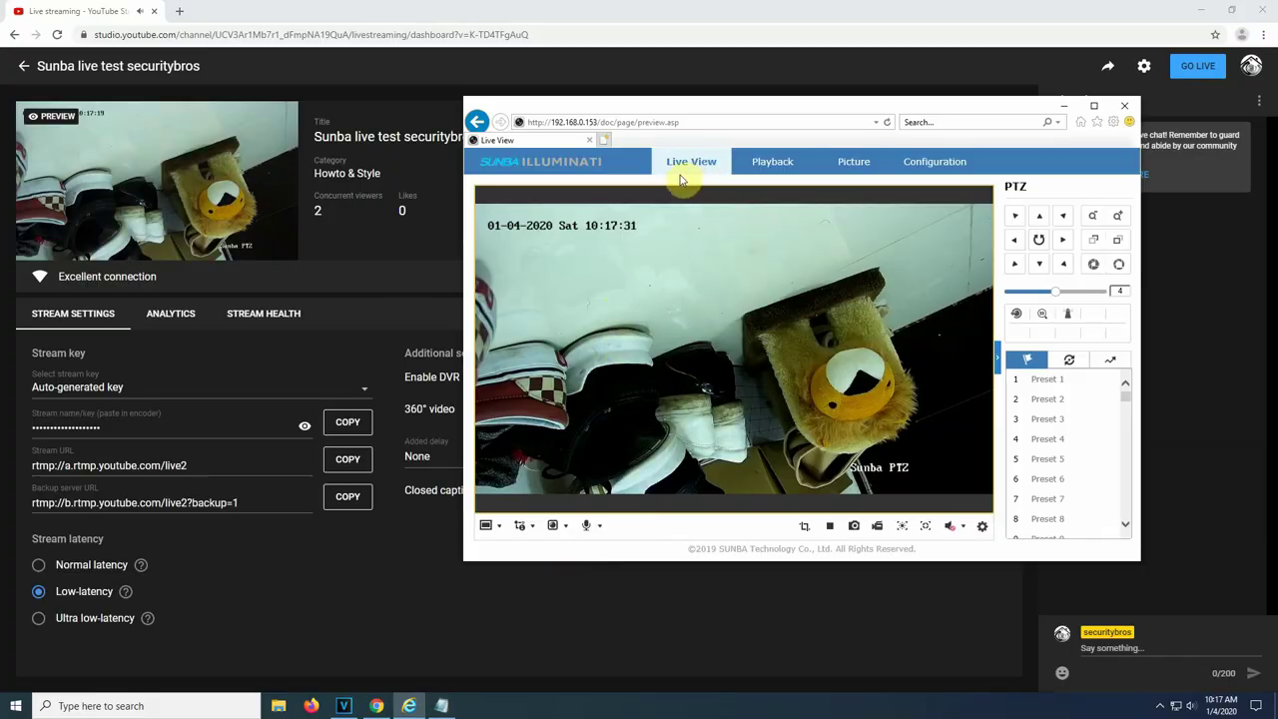
- Pan the camera right and back left in its live view, and compare the movement with the YouTube stream preview
left_click(1065, 241)
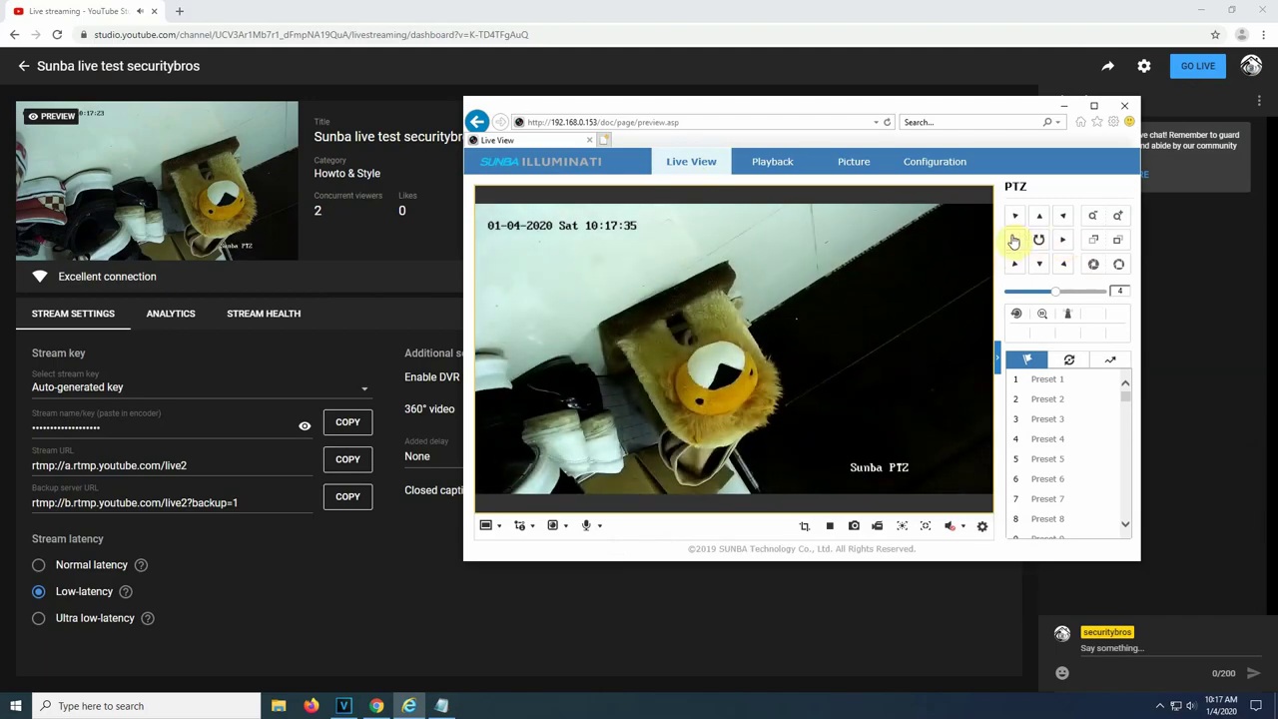
left_click(1013, 241)
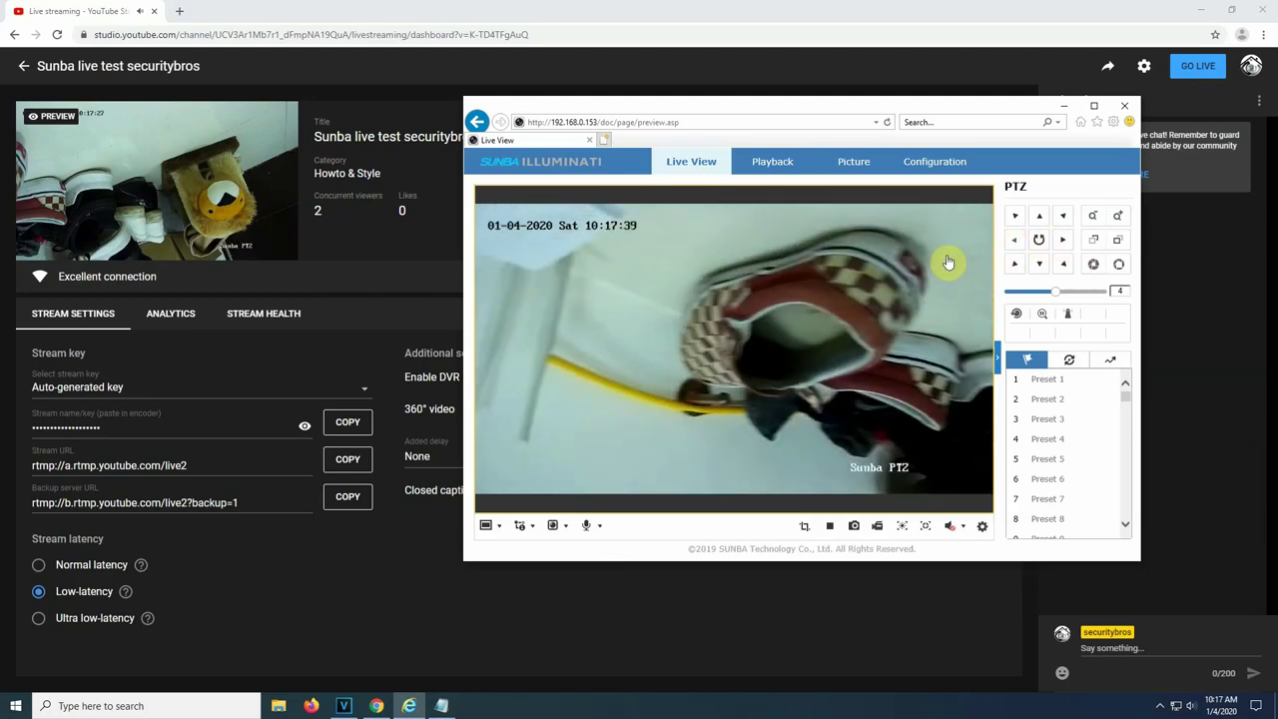
mouse_move(90, 122)
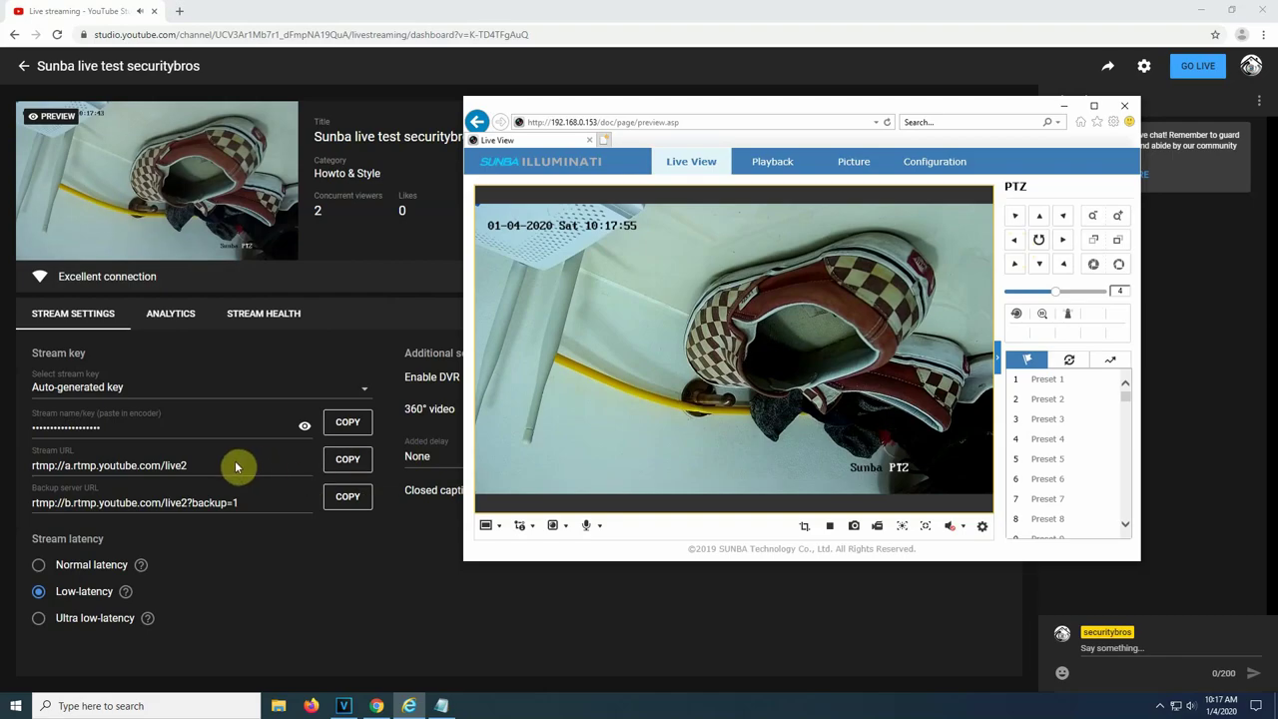
- Copy the YouTube stream URL and stream key, and select the combined RTMP address in Notepad
left_click(343, 467)
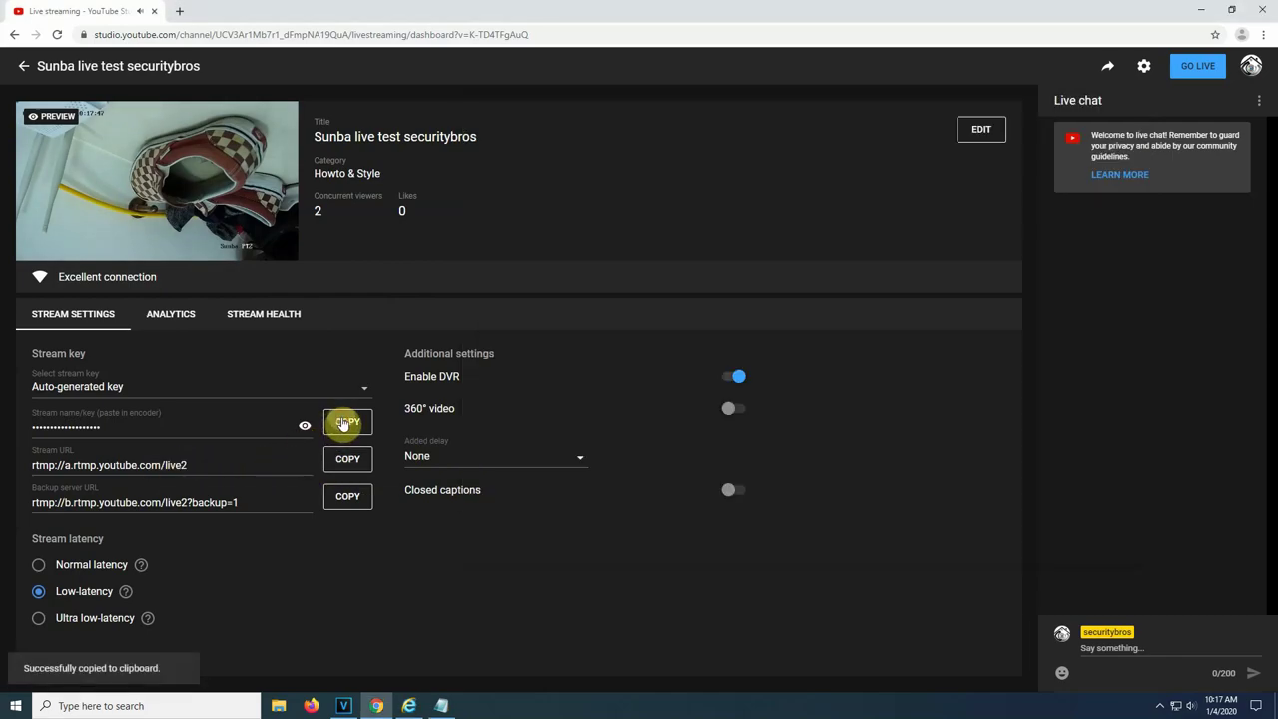
left_click(441, 706)
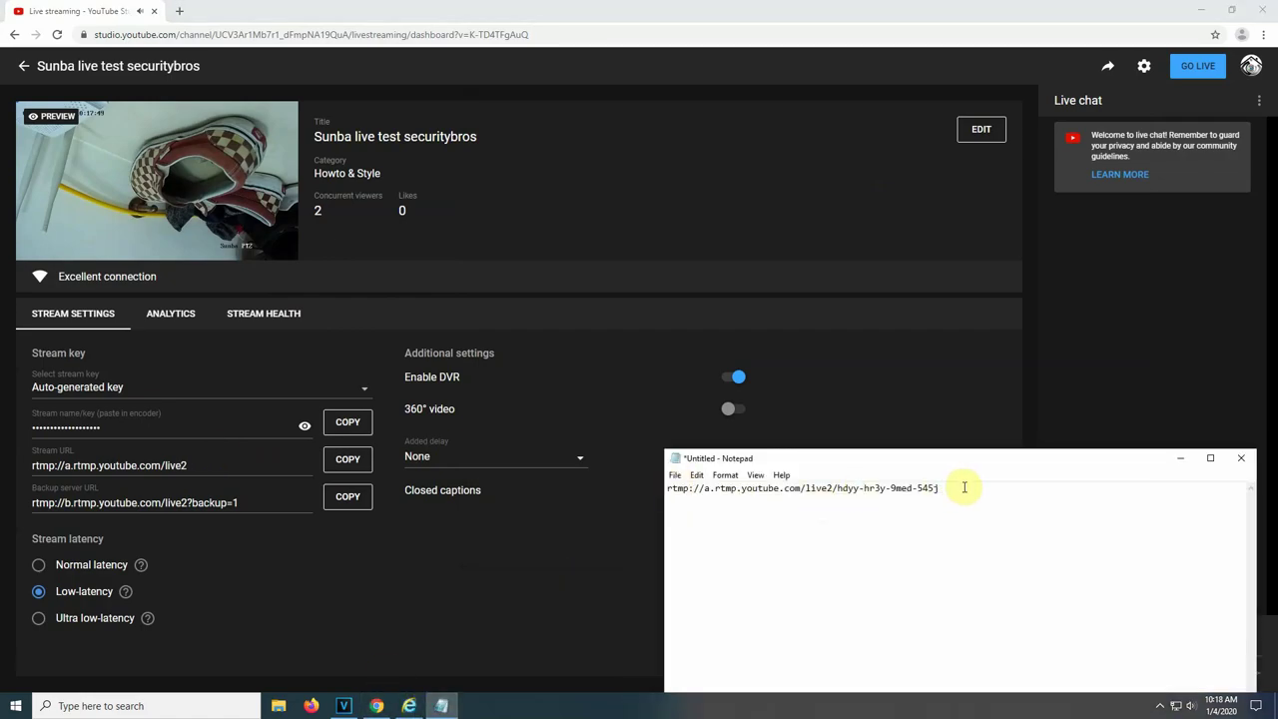
left_click_drag(964, 487, 666, 488)
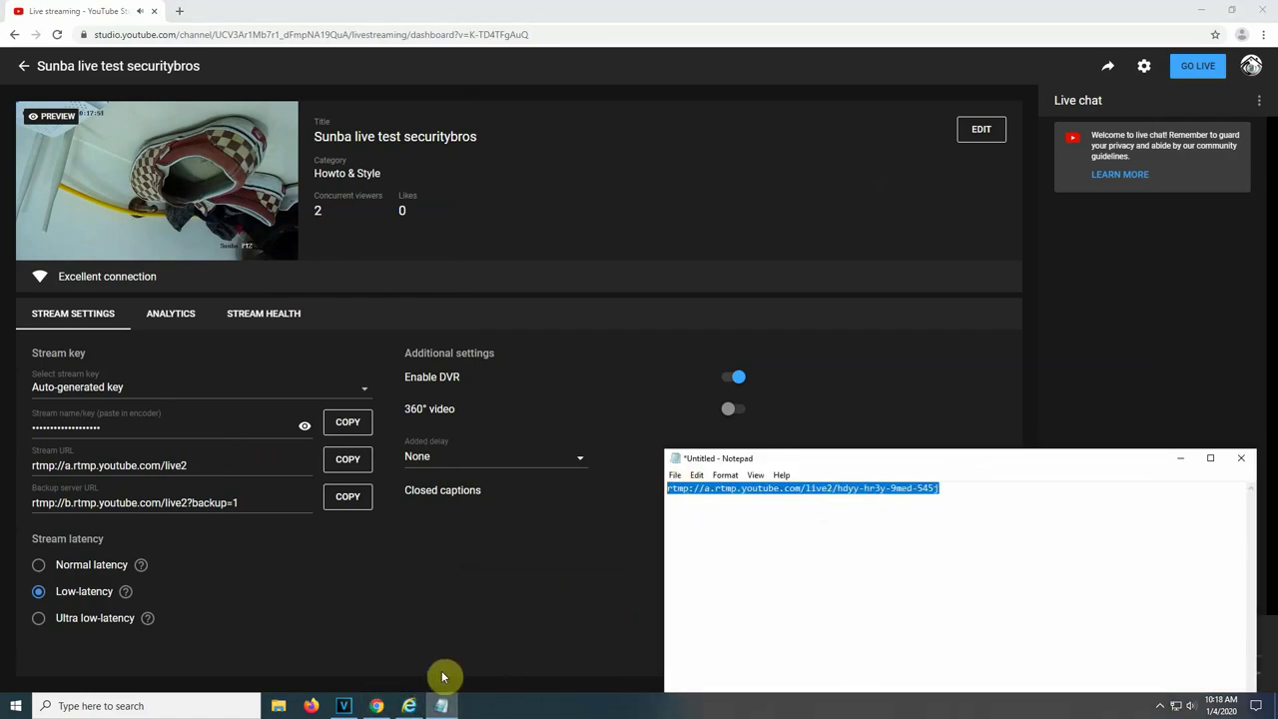
- Switch to the camera's web interface, enable RTMP in the advanced network settings, and paste the stream address with its stream key as server address
left_click(408, 706)
left_click(1093, 111)
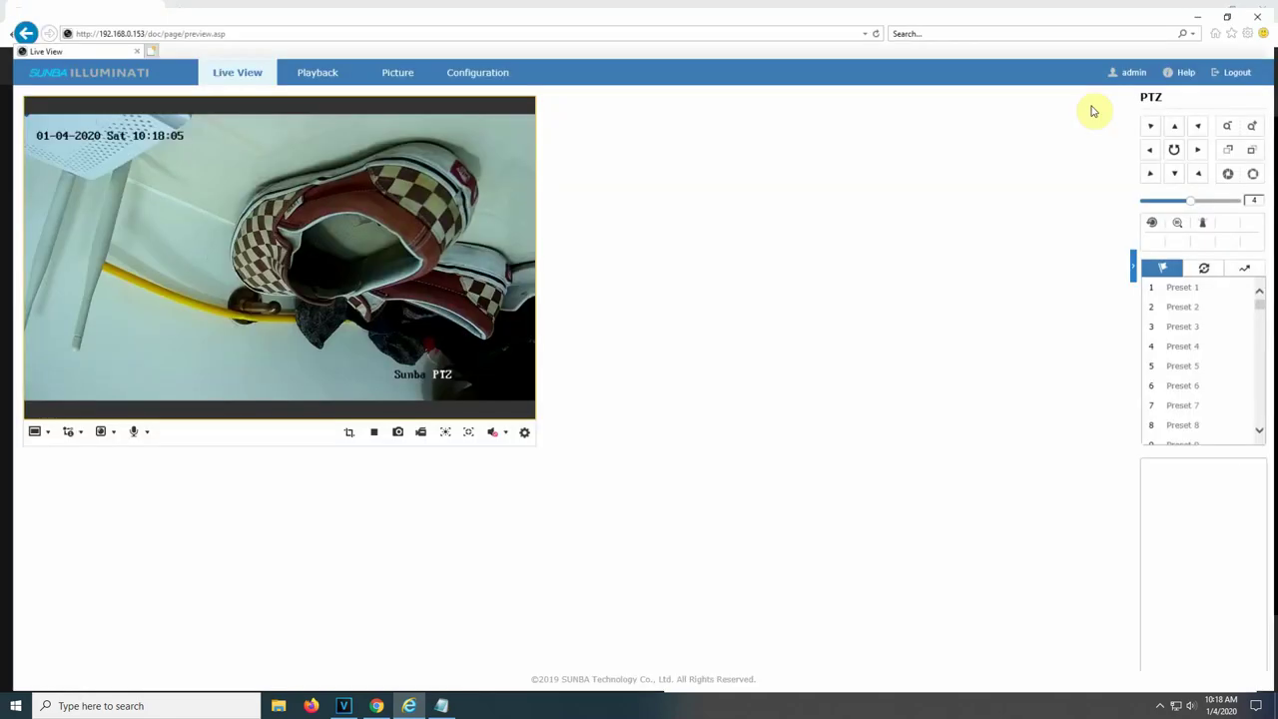
left_click(486, 64)
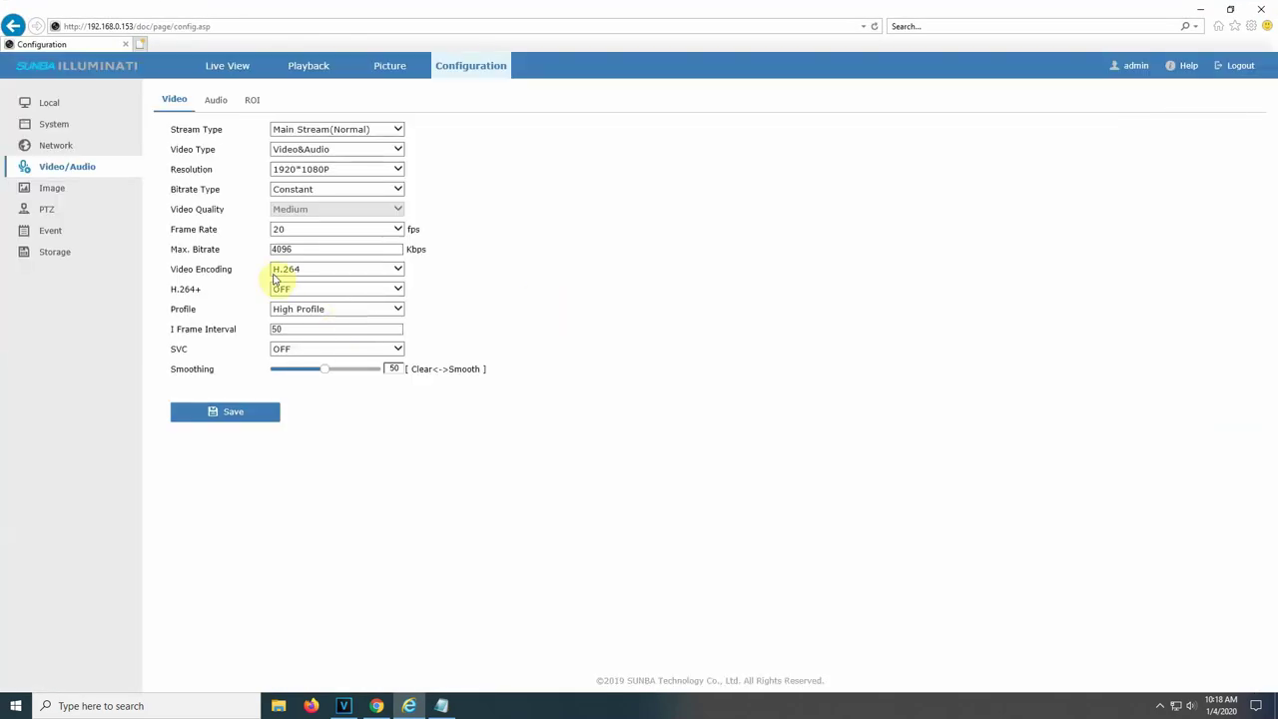
left_click(56, 144)
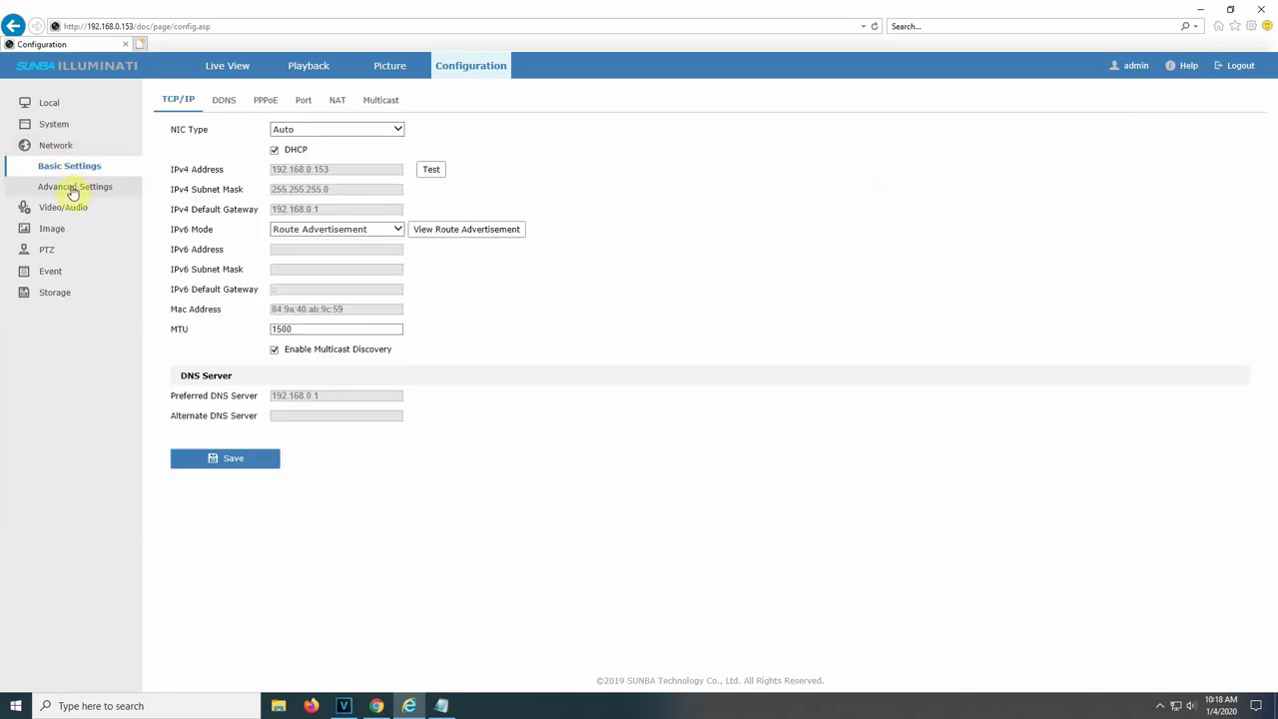
left_click(72, 189)
left_click(175, 130)
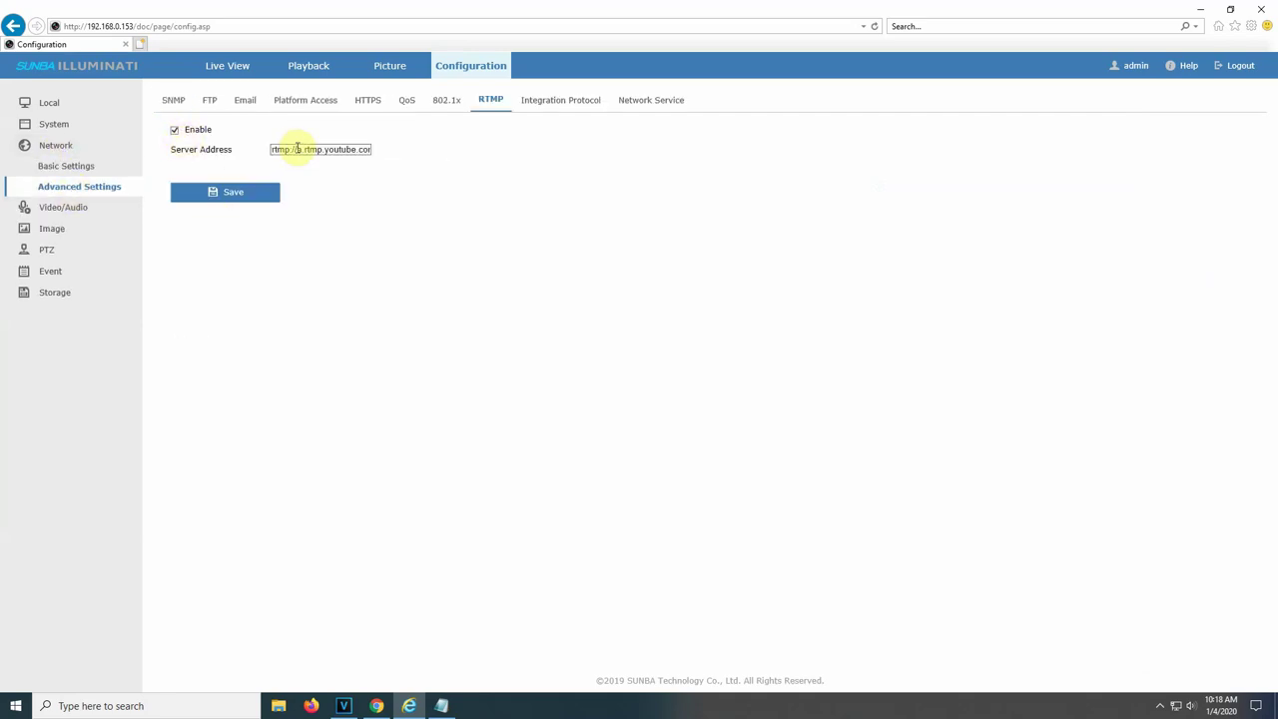
triple_click(295, 152)
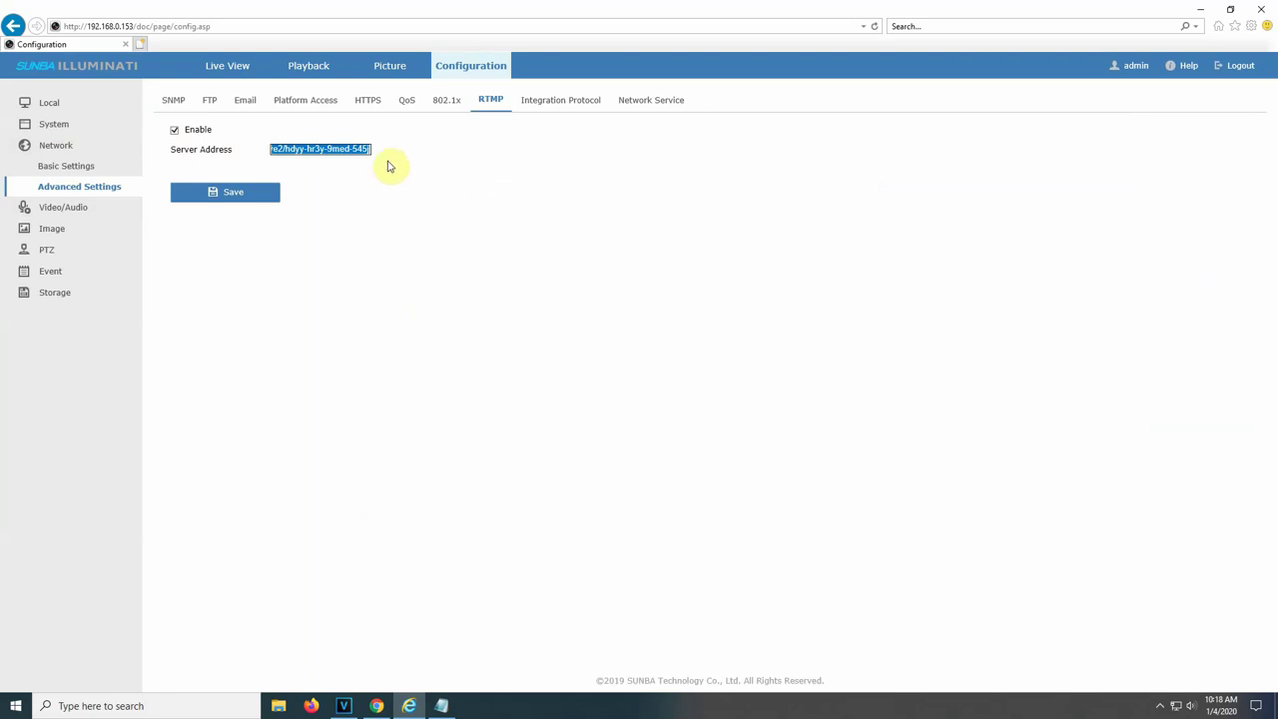
key("ctrl+v")
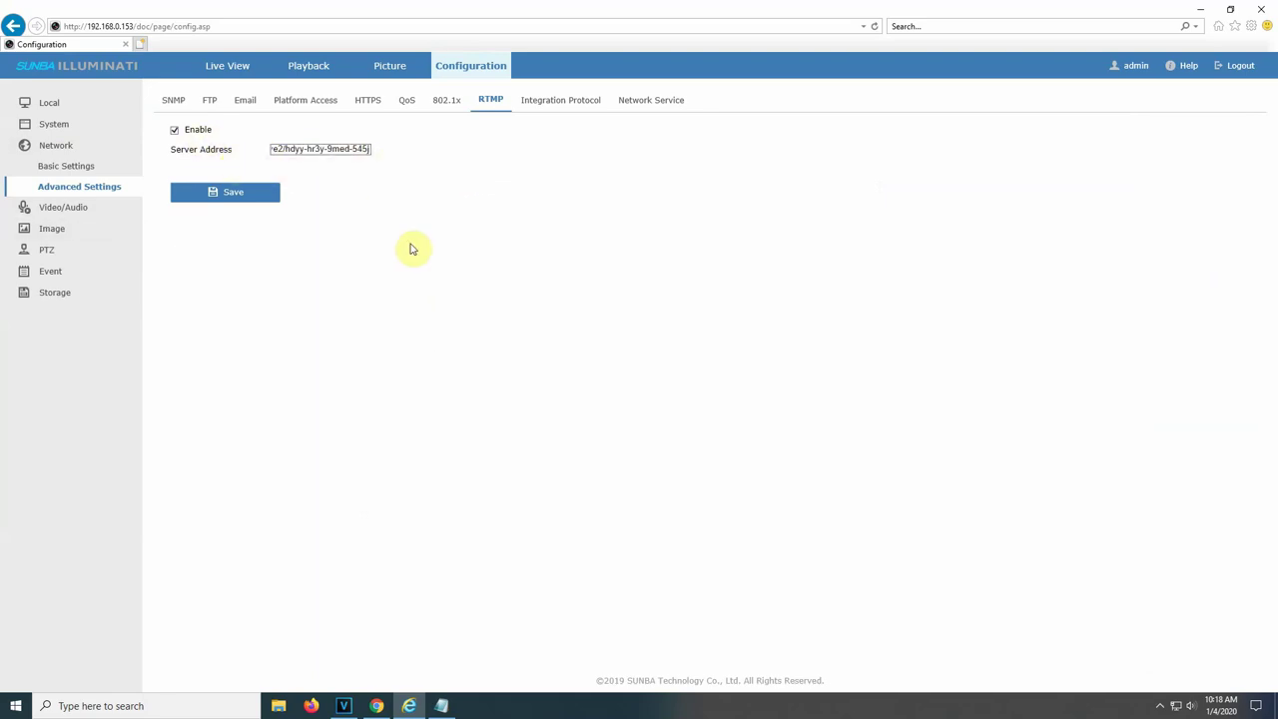
- Open the camera's video and audio settings
left_click(77, 213)
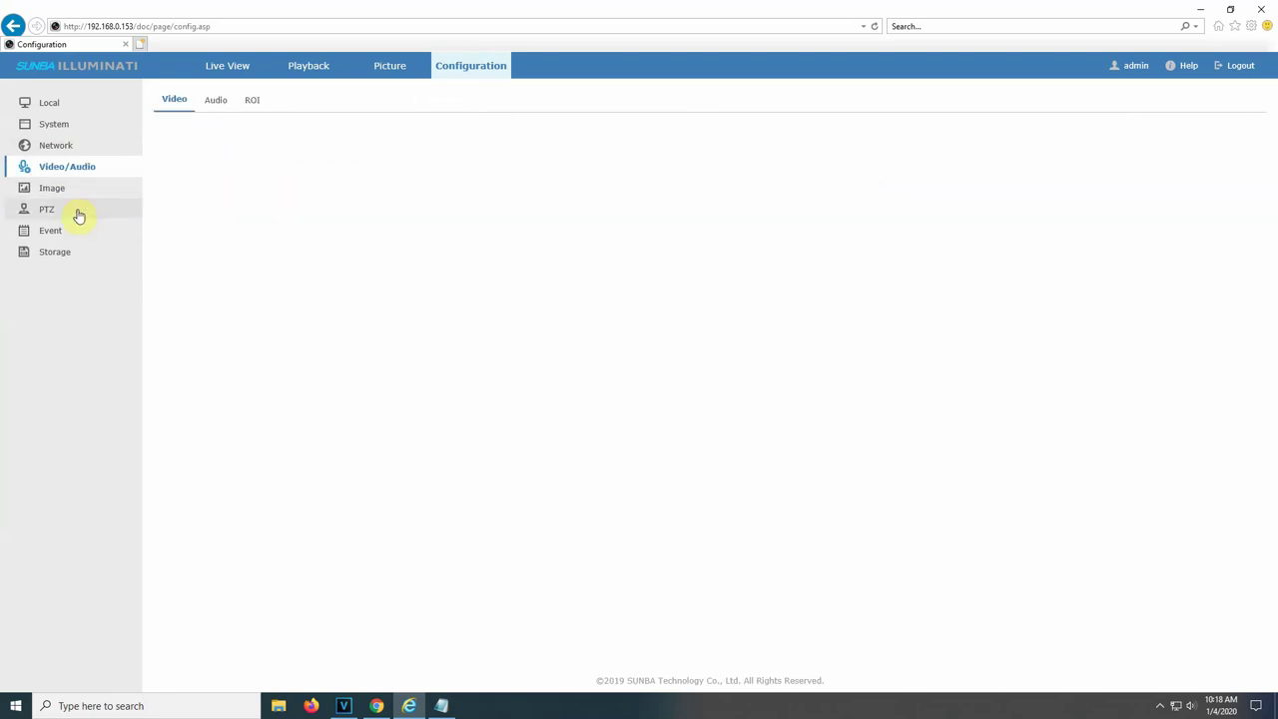